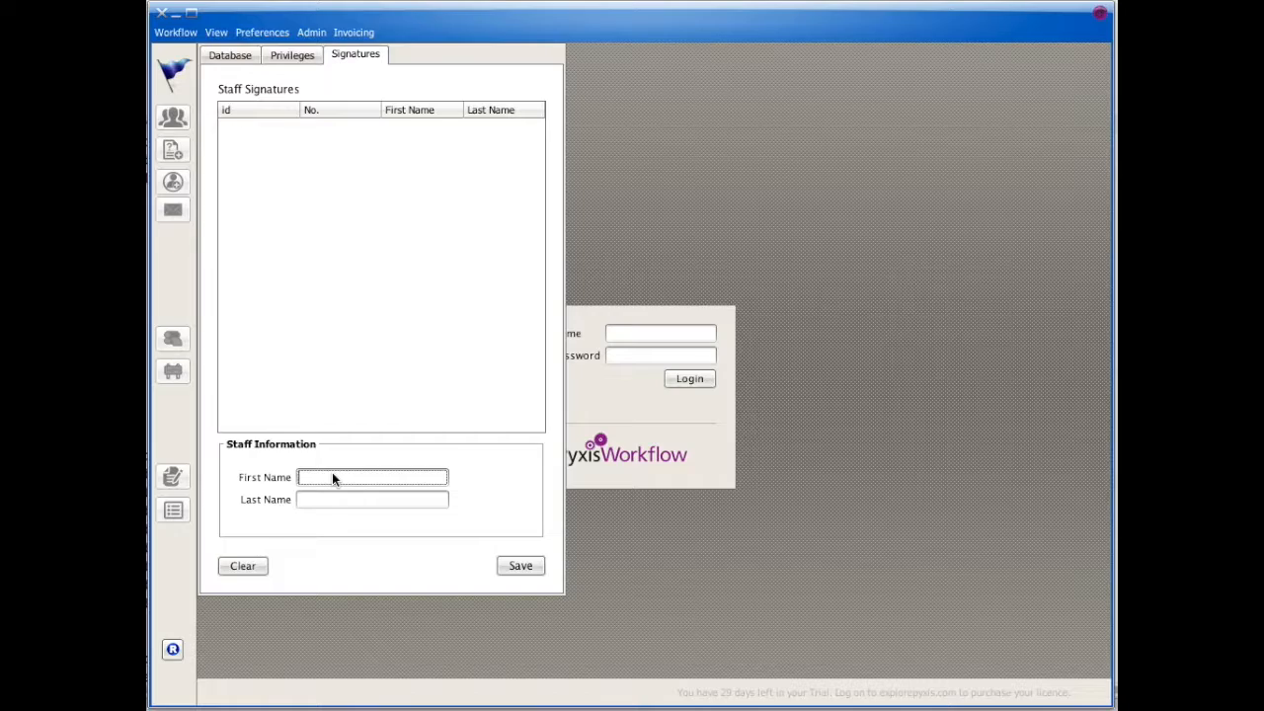
# Step: Register a new staff member by entering and saving their first and last name
pyautogui.write('renda')
pyautogui.press('Tab')
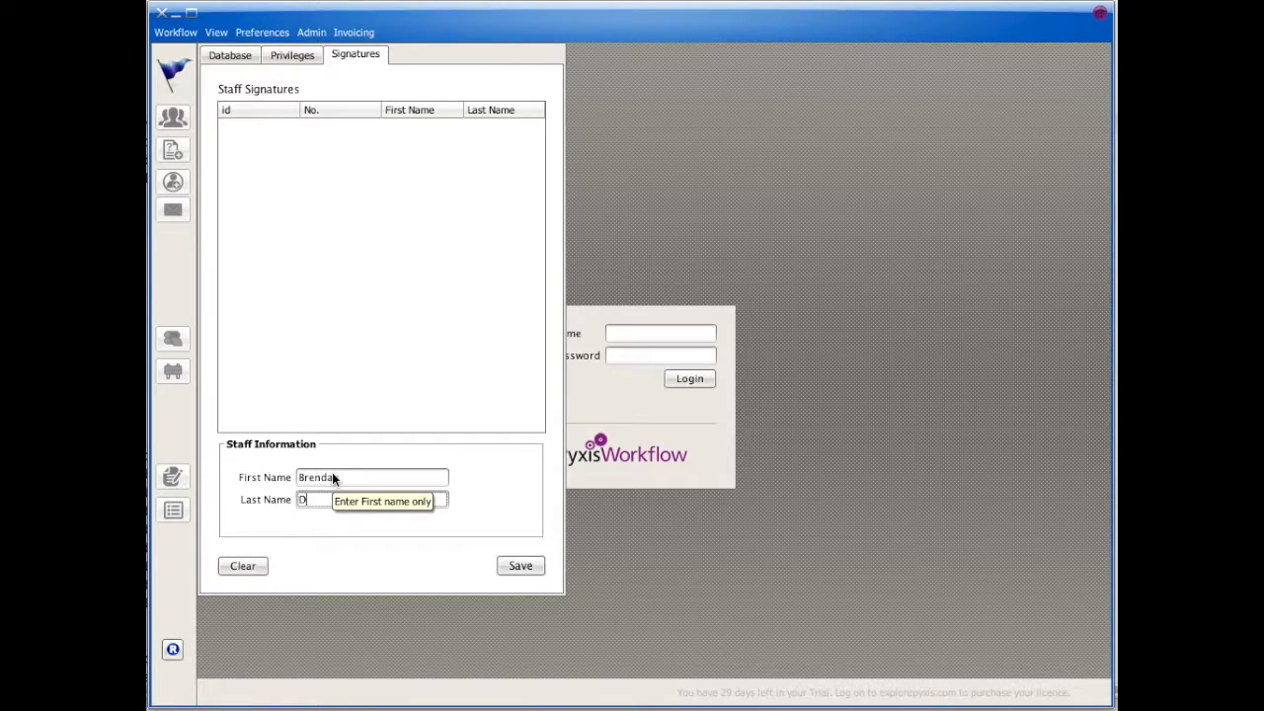
pyautogui.click(509, 571)
# Step: Create a SUPER-privilege user account for that staff member with a username and password
pyautogui.click(304, 54)
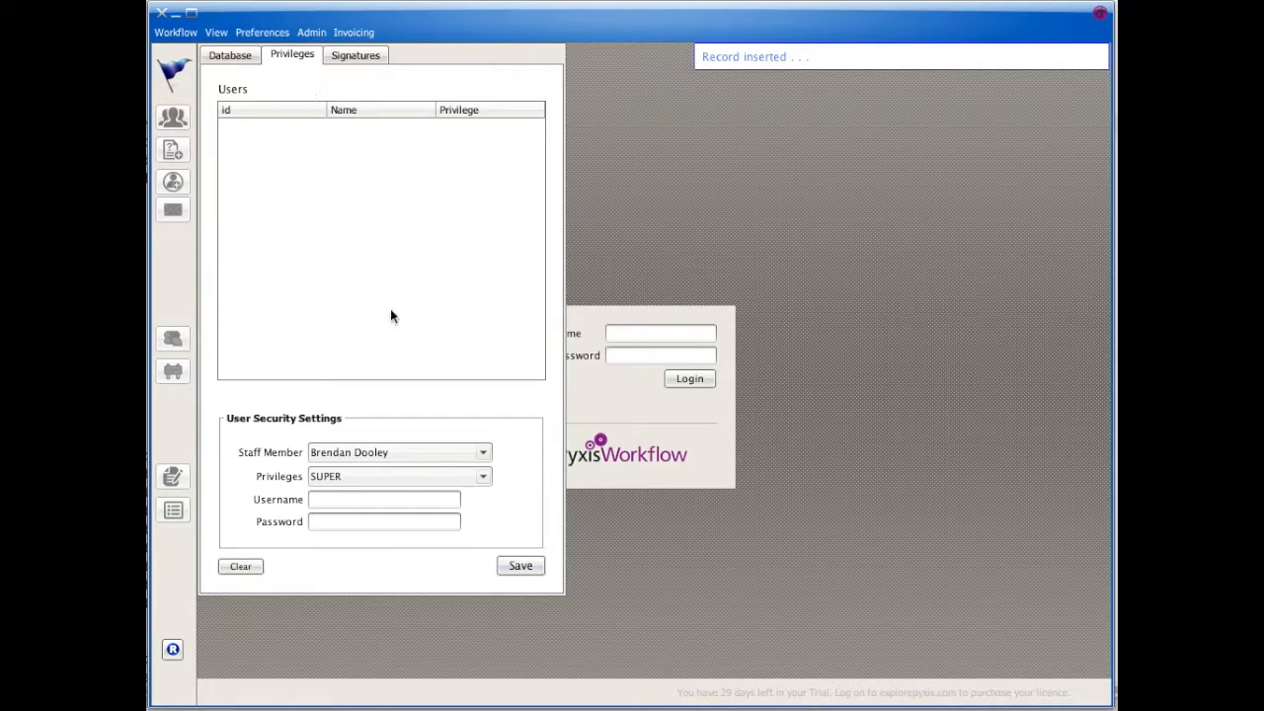
pyautogui.click(361, 499)
pyautogui.write('B')
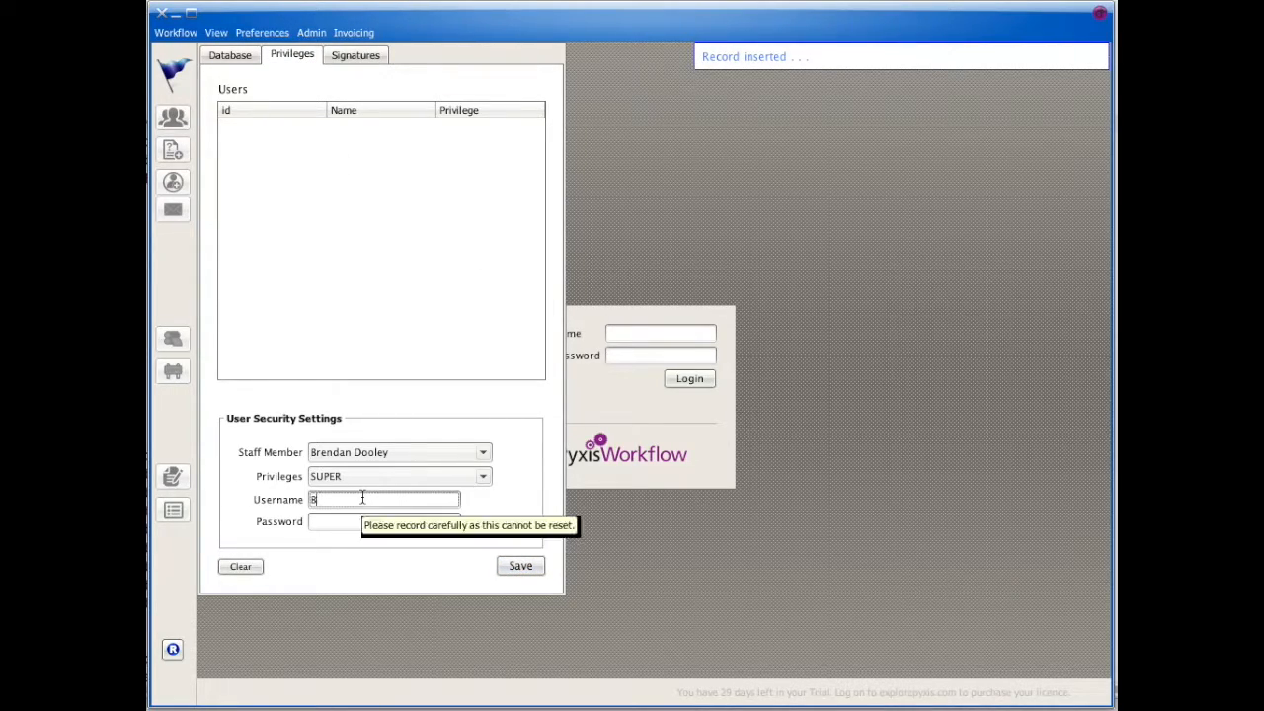
pyautogui.write('rendan')
pyautogui.press('Tab')
pyautogui.write('*****')
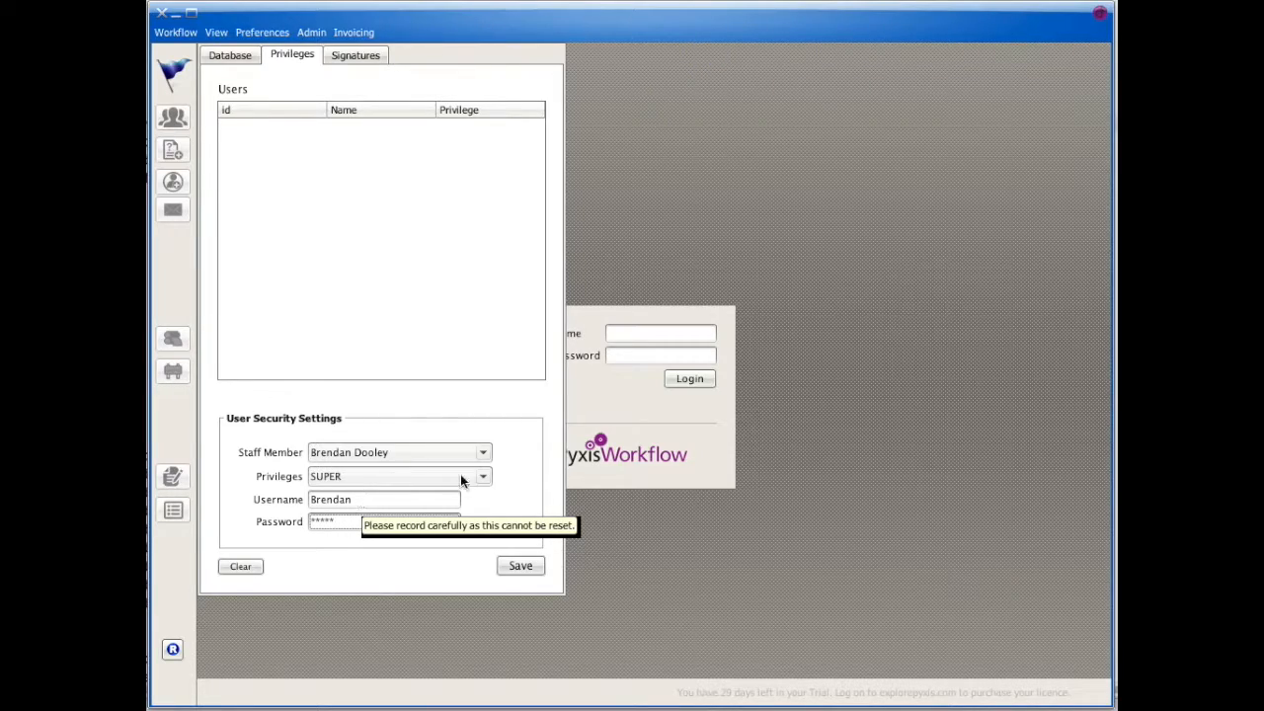
pyautogui.click(525, 565)
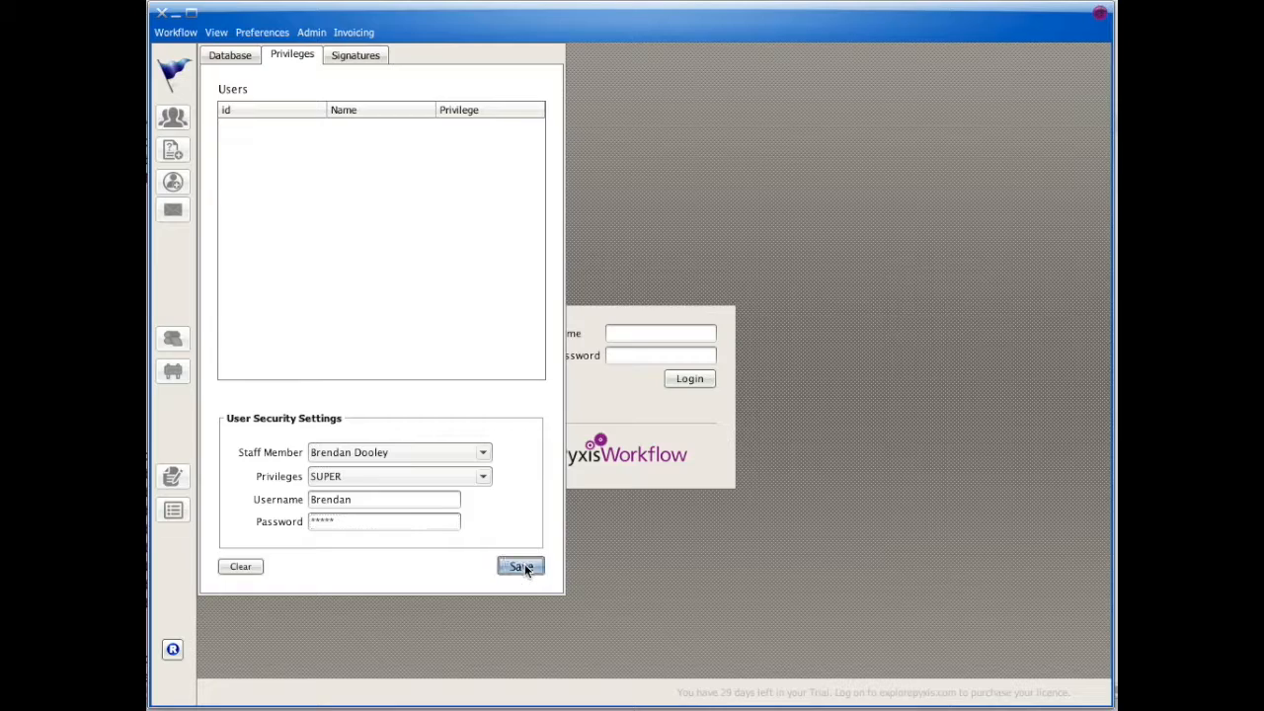
pyautogui.click(630, 335)
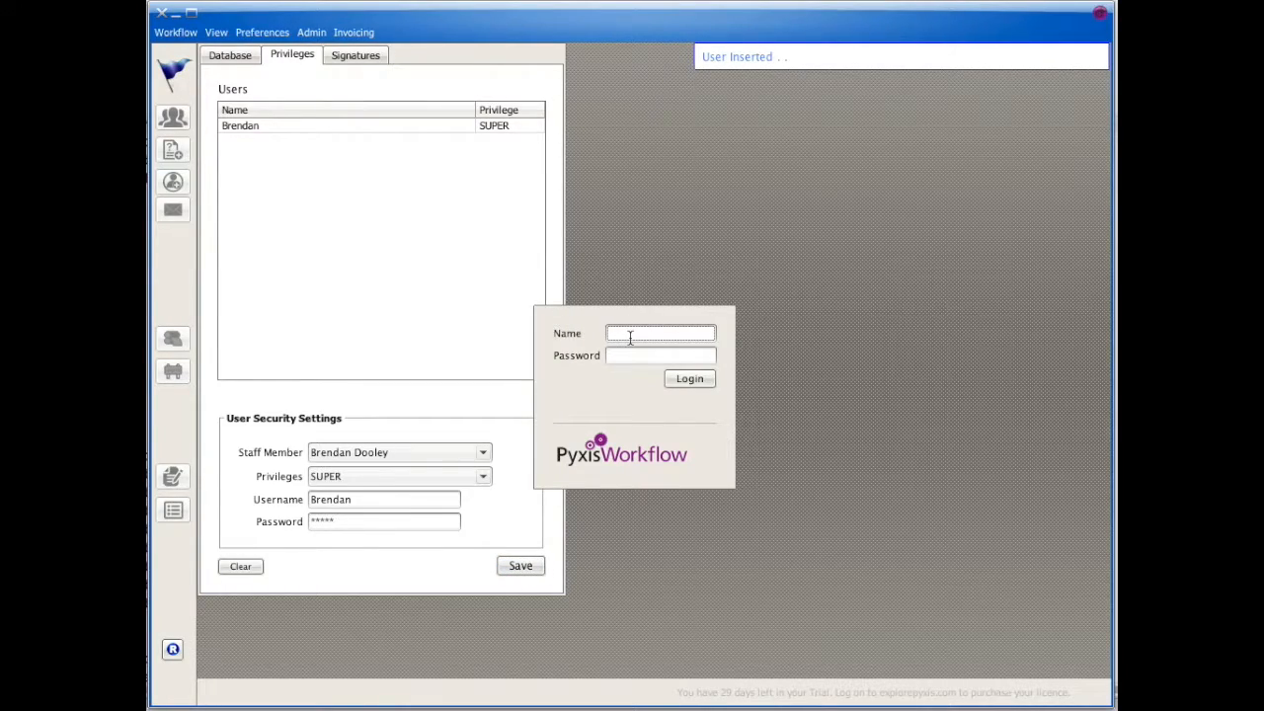
# Step: Log in with the new account's username and password, retrying the username once
pyautogui.write('Brendan')
pyautogui.press('Tab')
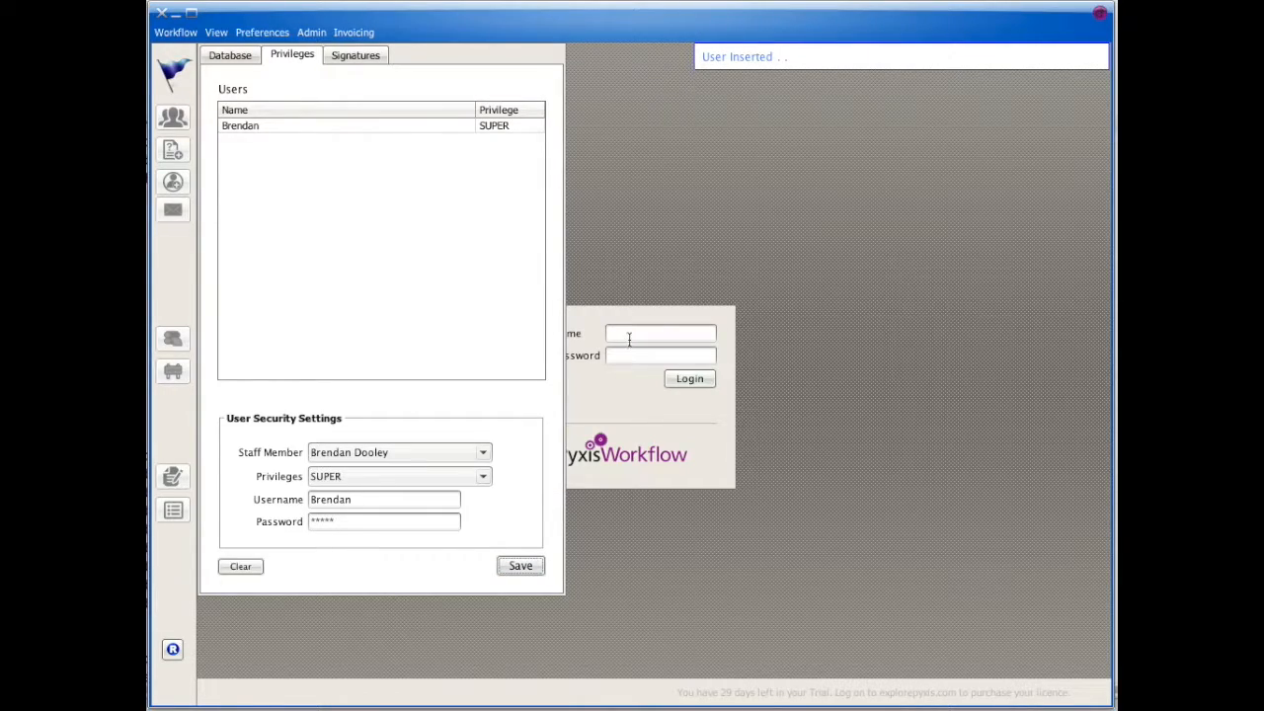
pyautogui.click(630, 338)
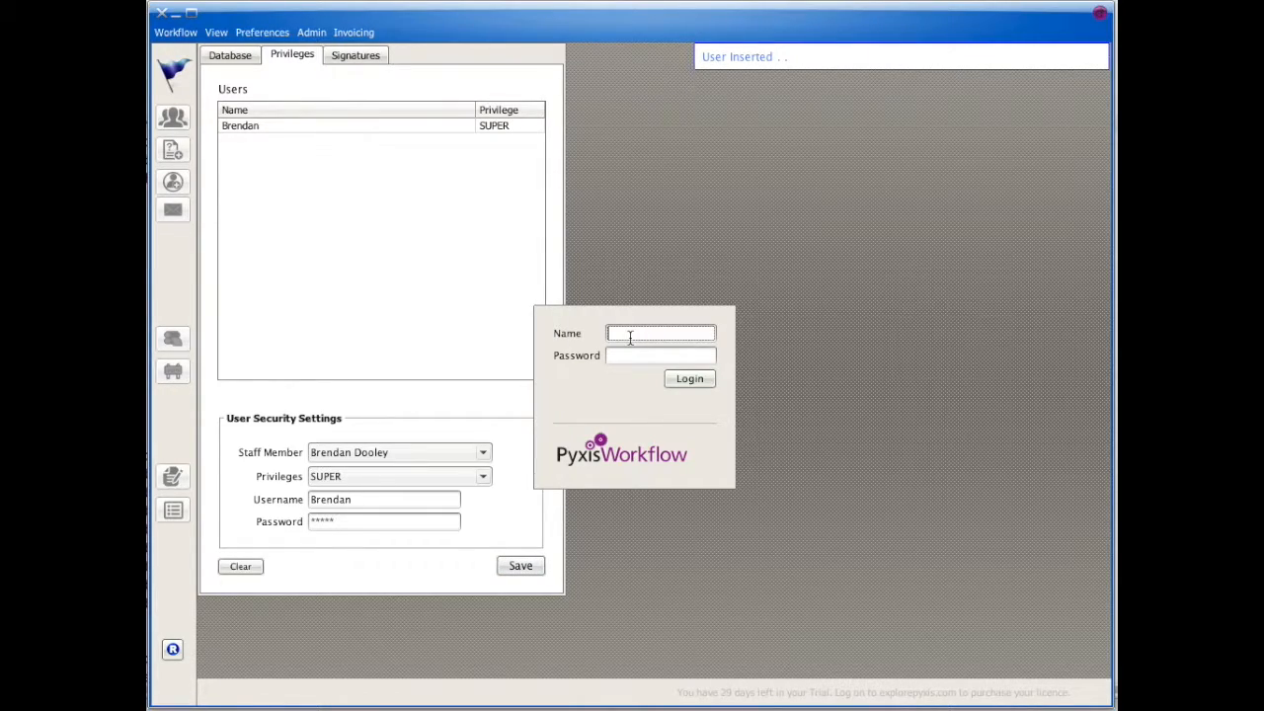
pyautogui.write('Brendan')
pyautogui.press('Tab')
pyautogui.write('*****')
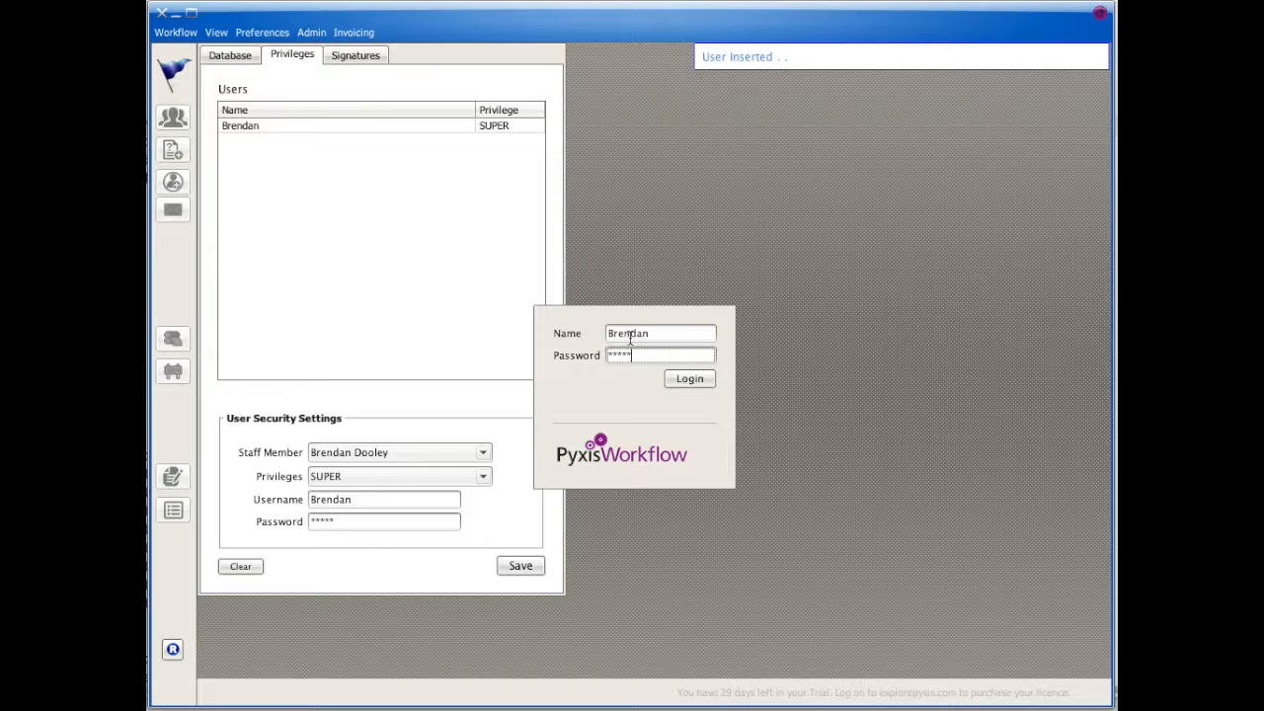
pyautogui.press('Return')
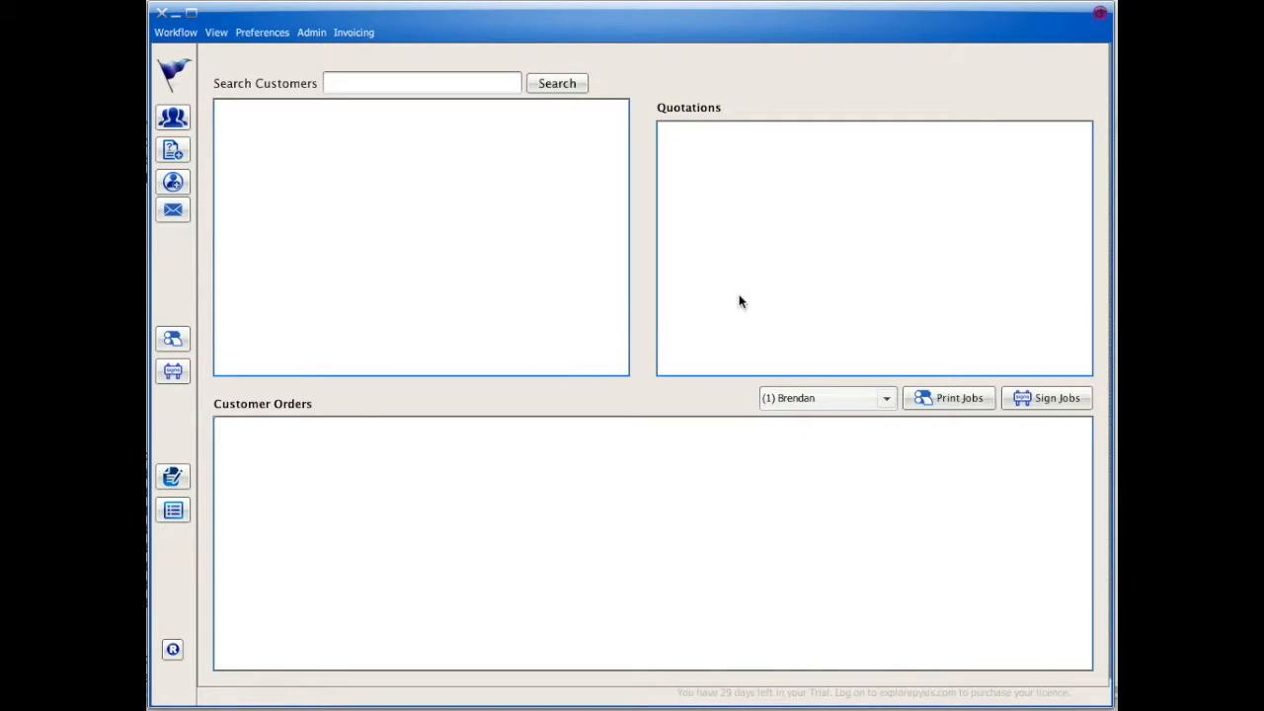
pyautogui.click(268, 33)
# Step: Add press 'Digital': 5-minute setup, 2,500 sheets/hour, 4 make-ready sheets, black click cost 3
pyautogui.moveTo(278, 54)
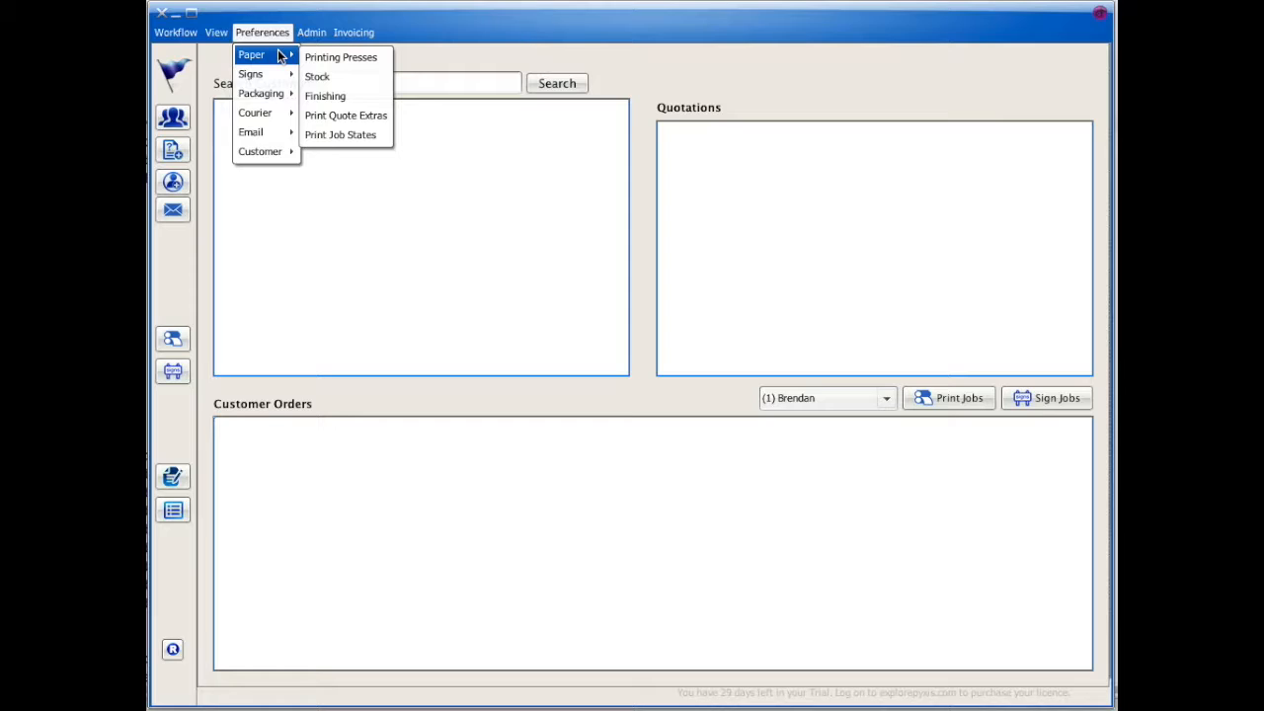
pyautogui.click(327, 57)
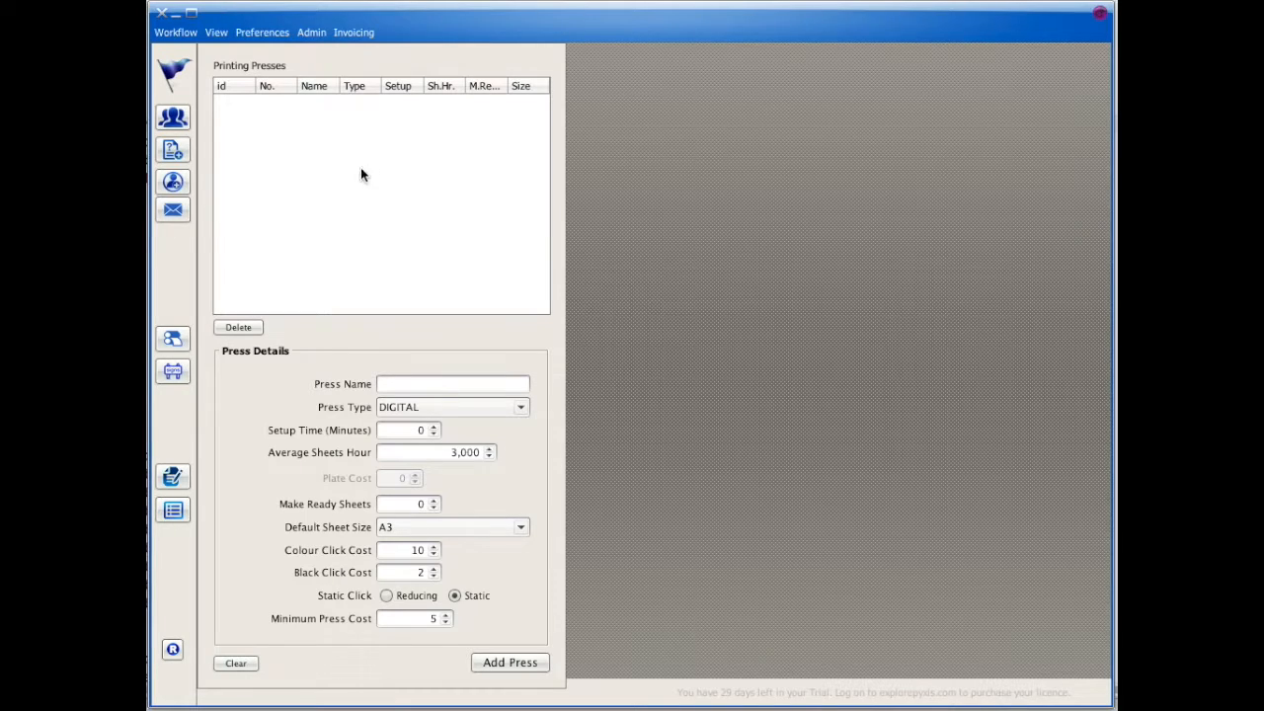
pyautogui.click(391, 383)
pyautogui.write('Digital')
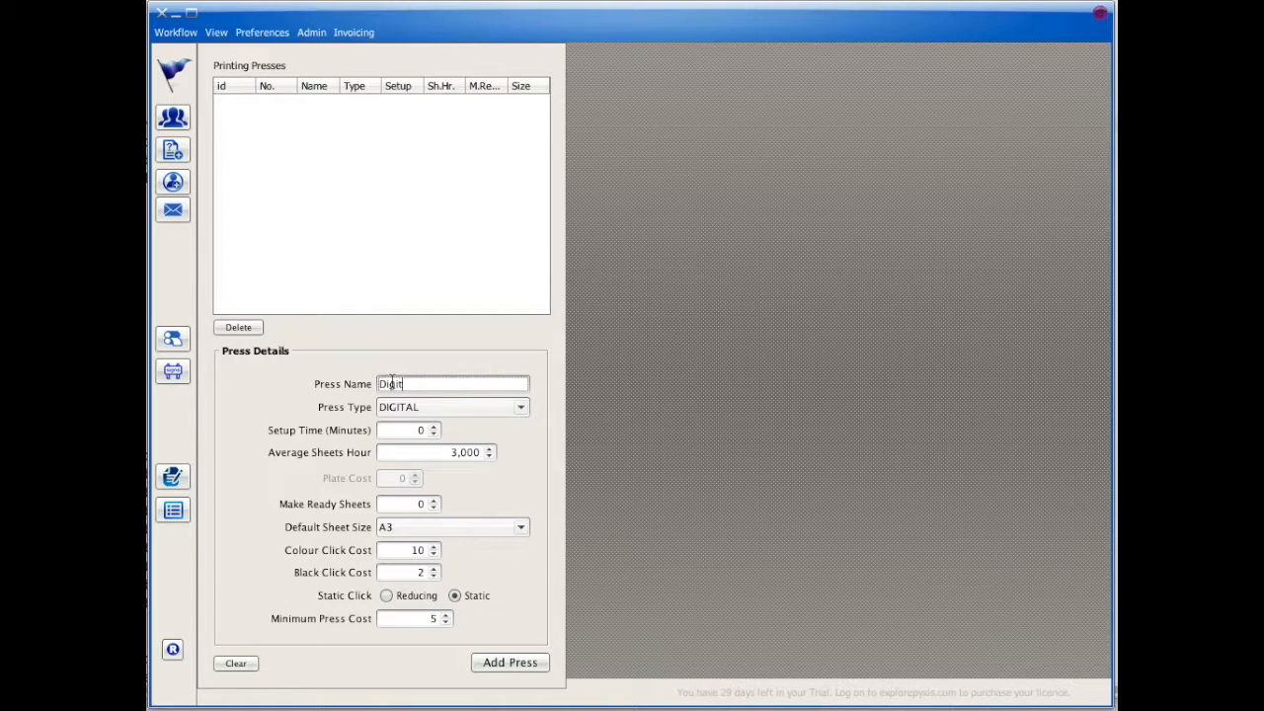
pyautogui.click(403, 429)
pyautogui.write('5')
pyautogui.press('Tab')
pyautogui.write('2,500')
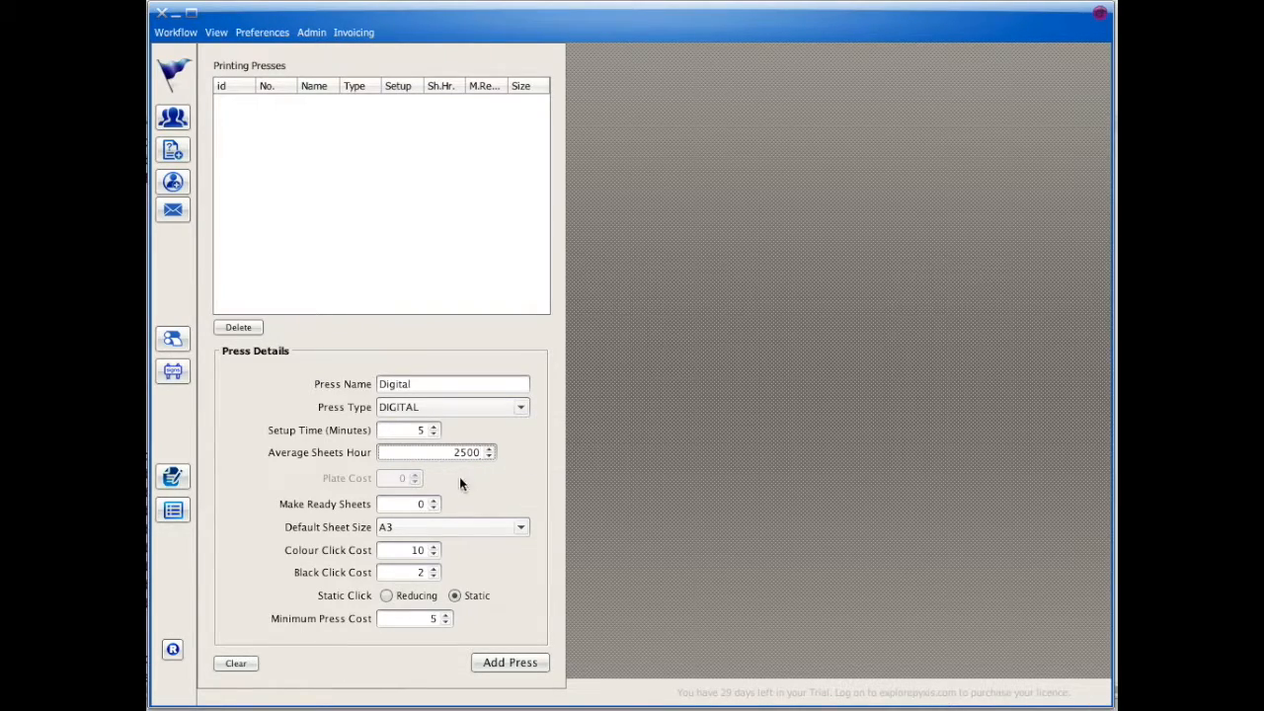
pyautogui.click(405, 503)
pyautogui.write('4')
pyautogui.click(432, 572)
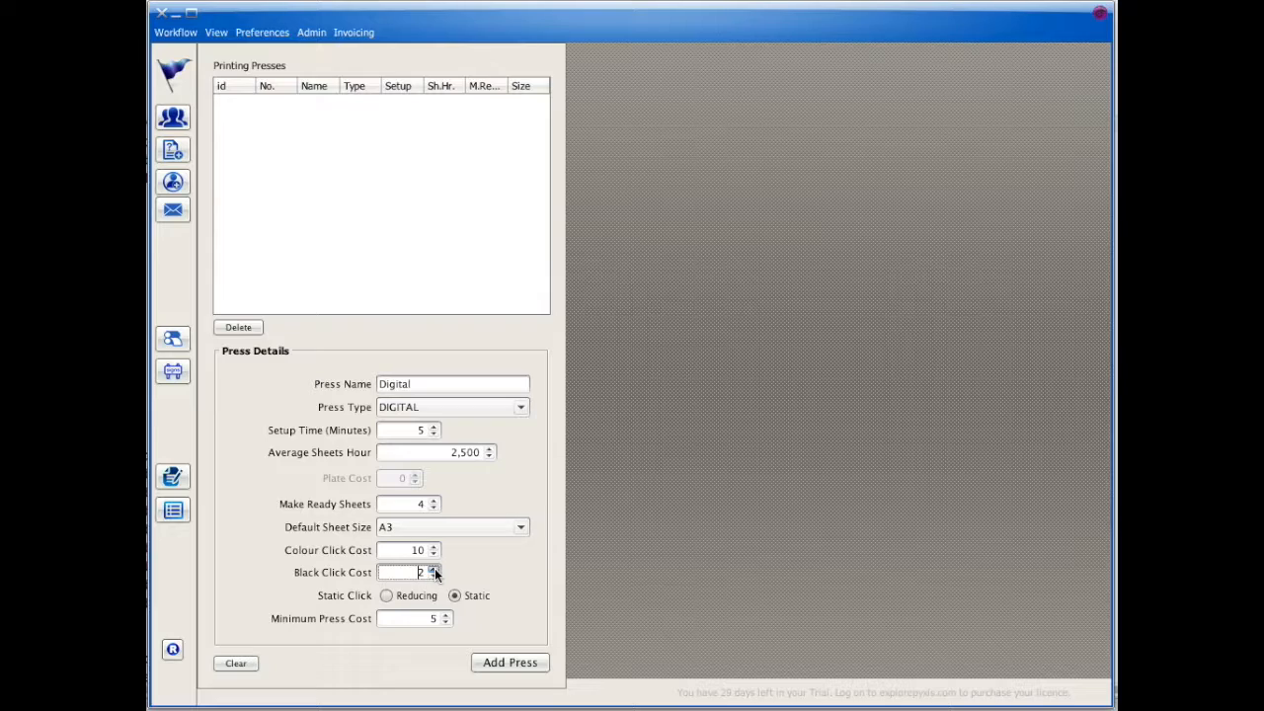
pyautogui.click(433, 569)
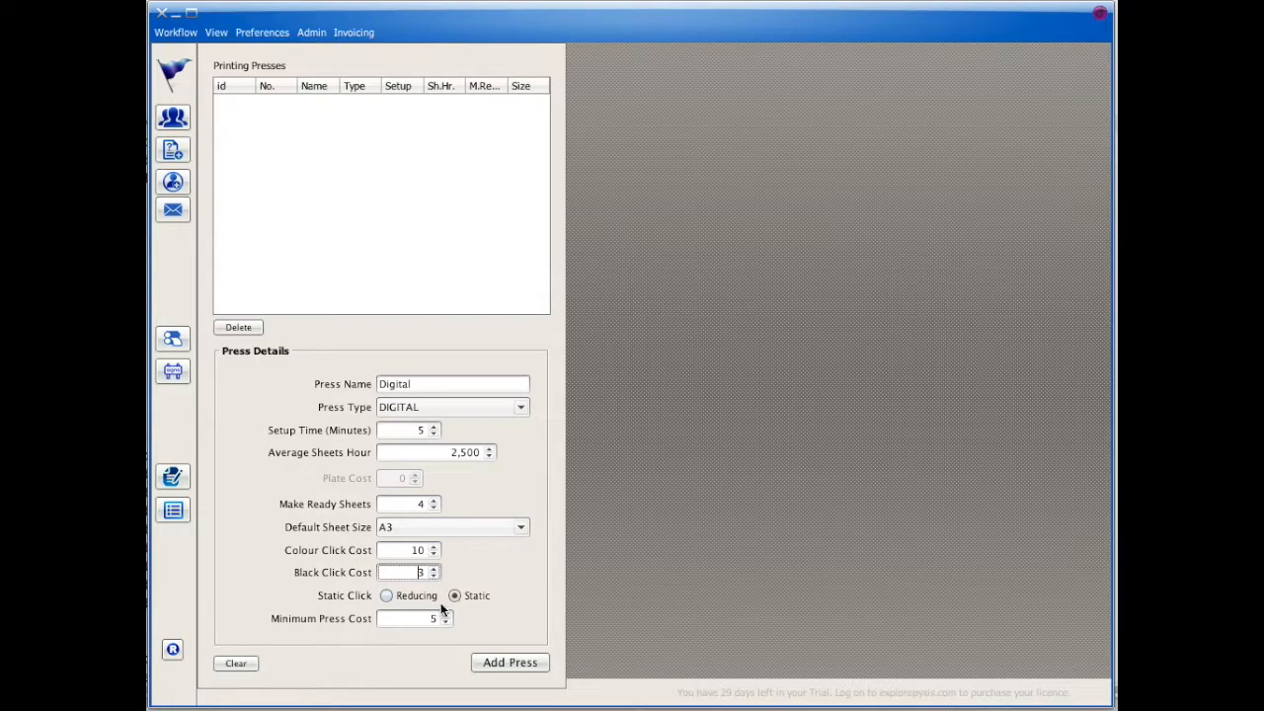
pyautogui.click(499, 662)
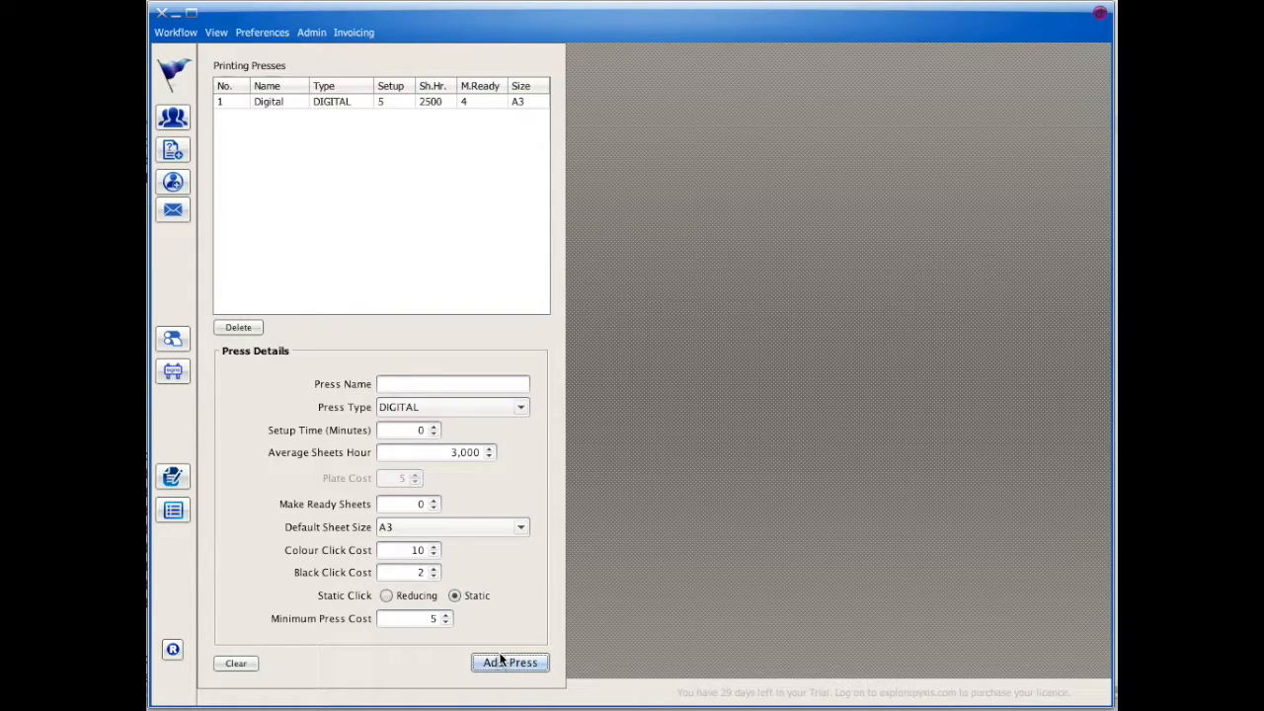
# Step: Add the 80g Bond stock: A4, quantity 500, cost 6, weight 80
pyautogui.click(253, 37)
pyautogui.moveTo(263, 55)
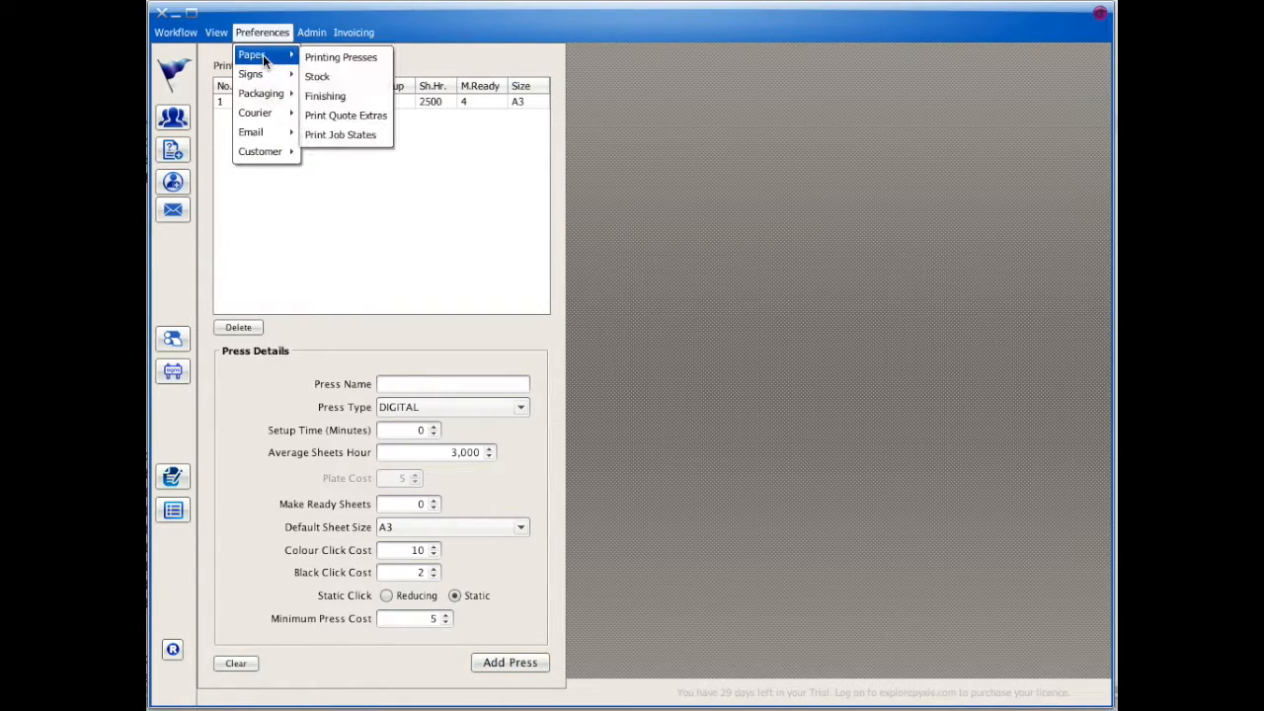
pyautogui.click(334, 76)
pyautogui.click(405, 505)
pyautogui.write('80g')
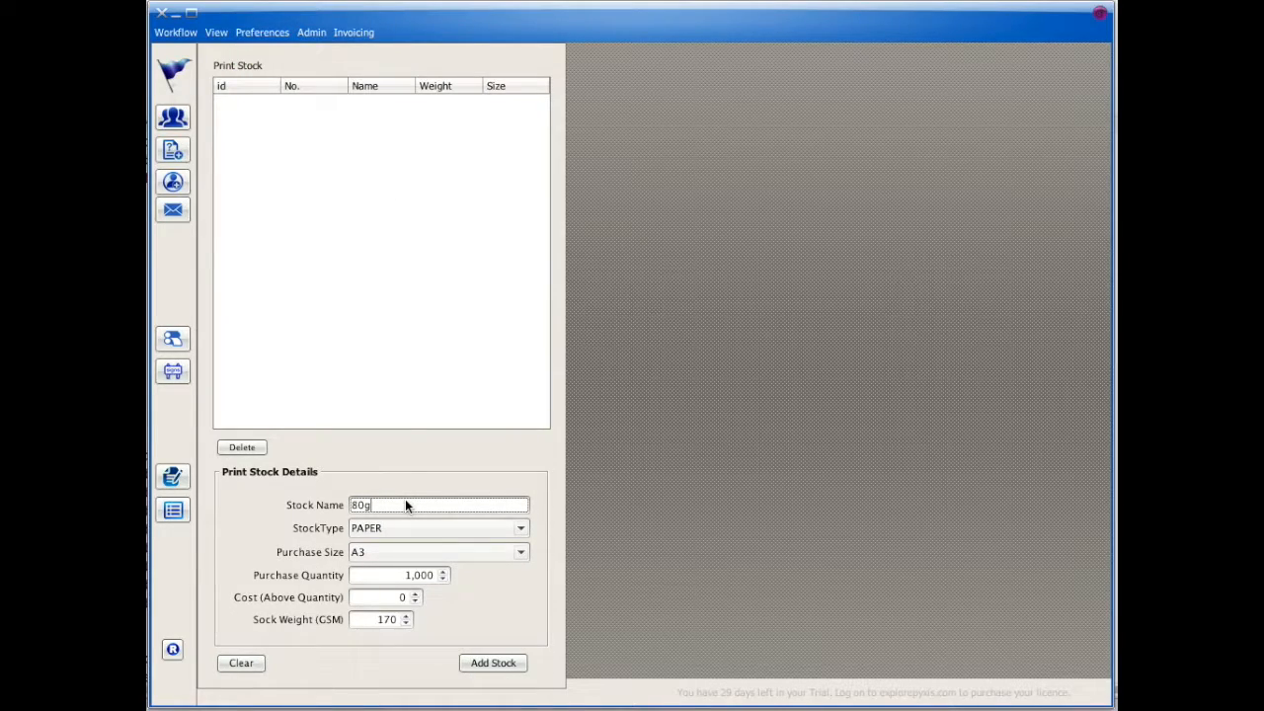
pyautogui.write(' Bond')
pyautogui.click(379, 554)
pyautogui.click(395, 581)
pyautogui.press('Tab')
pyautogui.write('500')
pyautogui.press('Tab')
pyautogui.write('6')
pyautogui.press('Tab')
pyautogui.write('80')
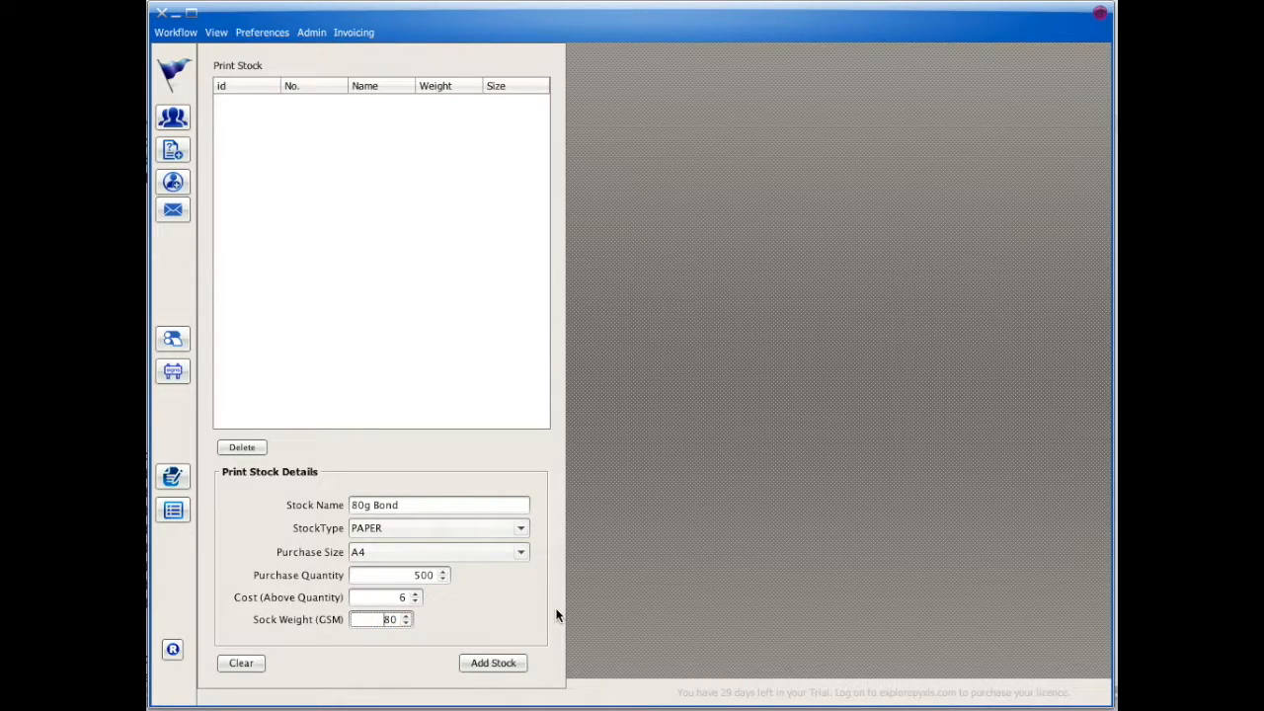
pyautogui.click(491, 663)
# Step: Add the 170g Gloss Art paper stock with cost 25 and weight 170
pyautogui.click(392, 507)
pyautogui.write('170g Gloss Art')
pyautogui.click(396, 526)
pyautogui.click(482, 603)
pyautogui.press('Tab')
pyautogui.press('Tab')
pyautogui.press('Tab')
pyautogui.write('25')
pyautogui.press('Tab')
pyautogui.write('170')
pyautogui.click(492, 664)
# Step: Add the 350g Gloss Art stock as CARD type with weight 350
pyautogui.click(373, 506)
pyautogui.write('350g Gloss Art')
pyautogui.click(385, 528)
pyautogui.click(385, 558)
pyautogui.press('Tab')
pyautogui.press('Tab')
pyautogui.press('Tab')
pyautogui.press('Tab')
pyautogui.write('350')
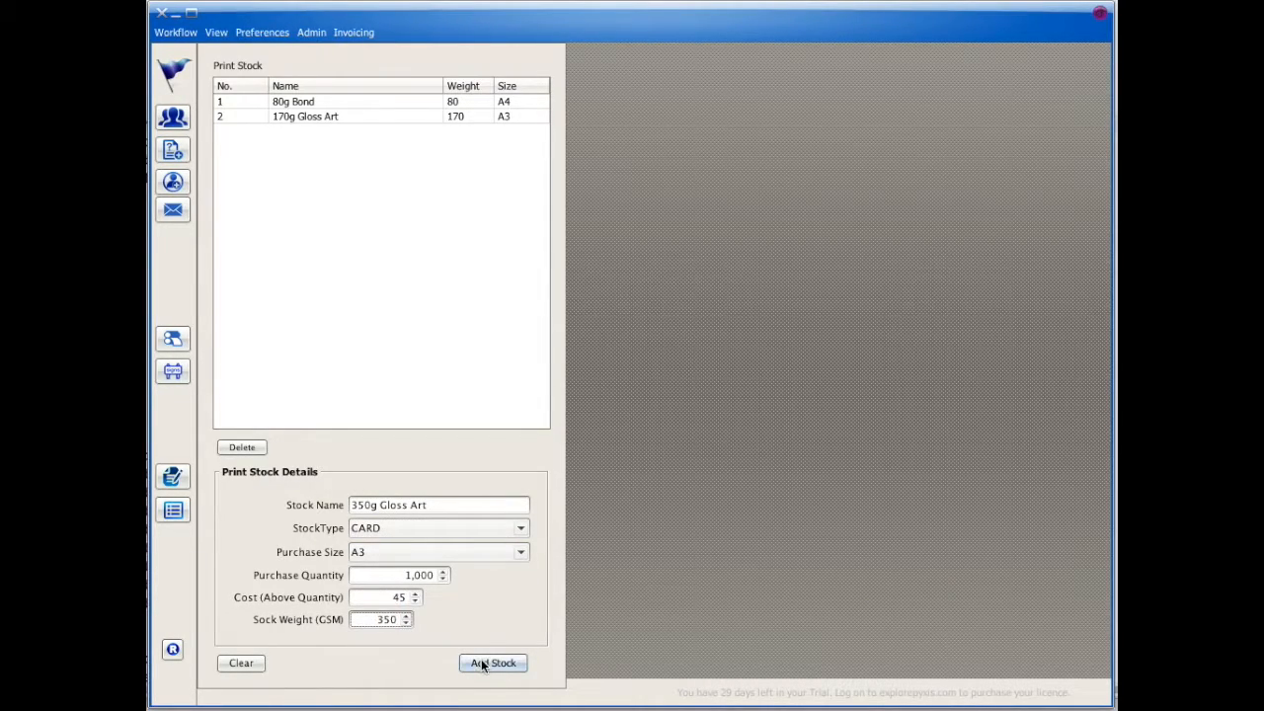
pyautogui.click(493, 664)
pyautogui.click(262, 32)
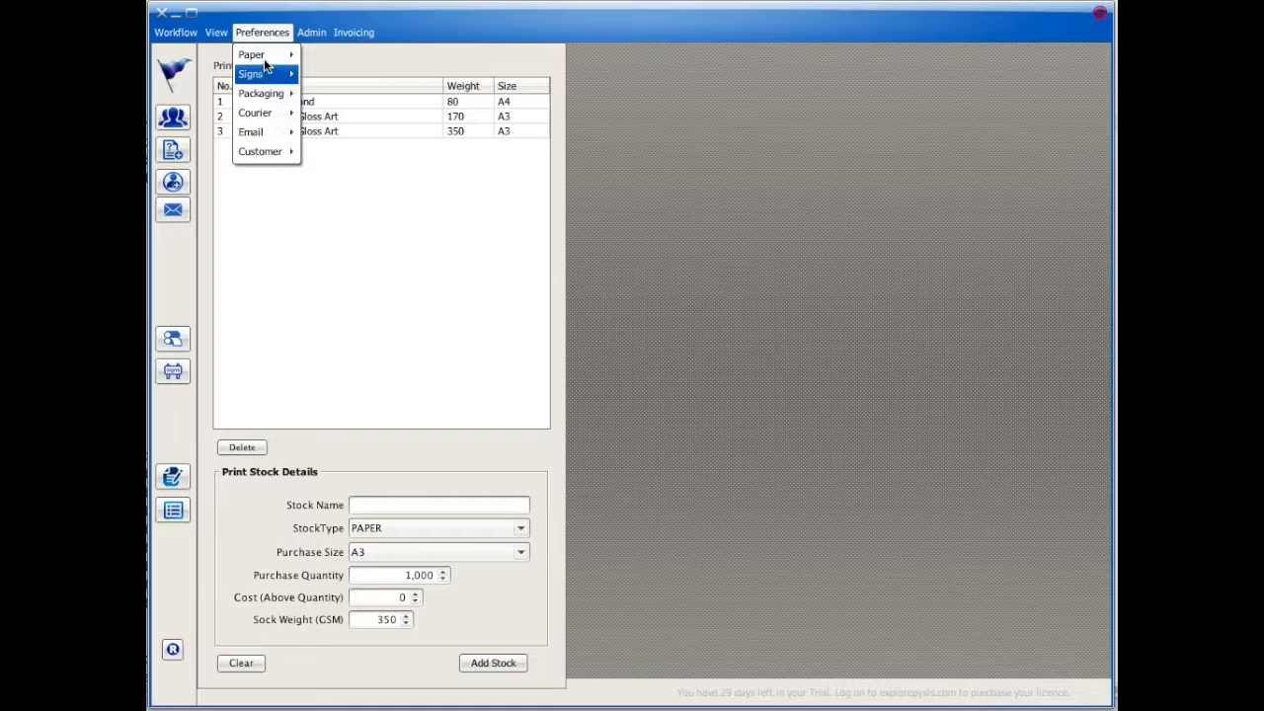
pyautogui.moveTo(264, 55)
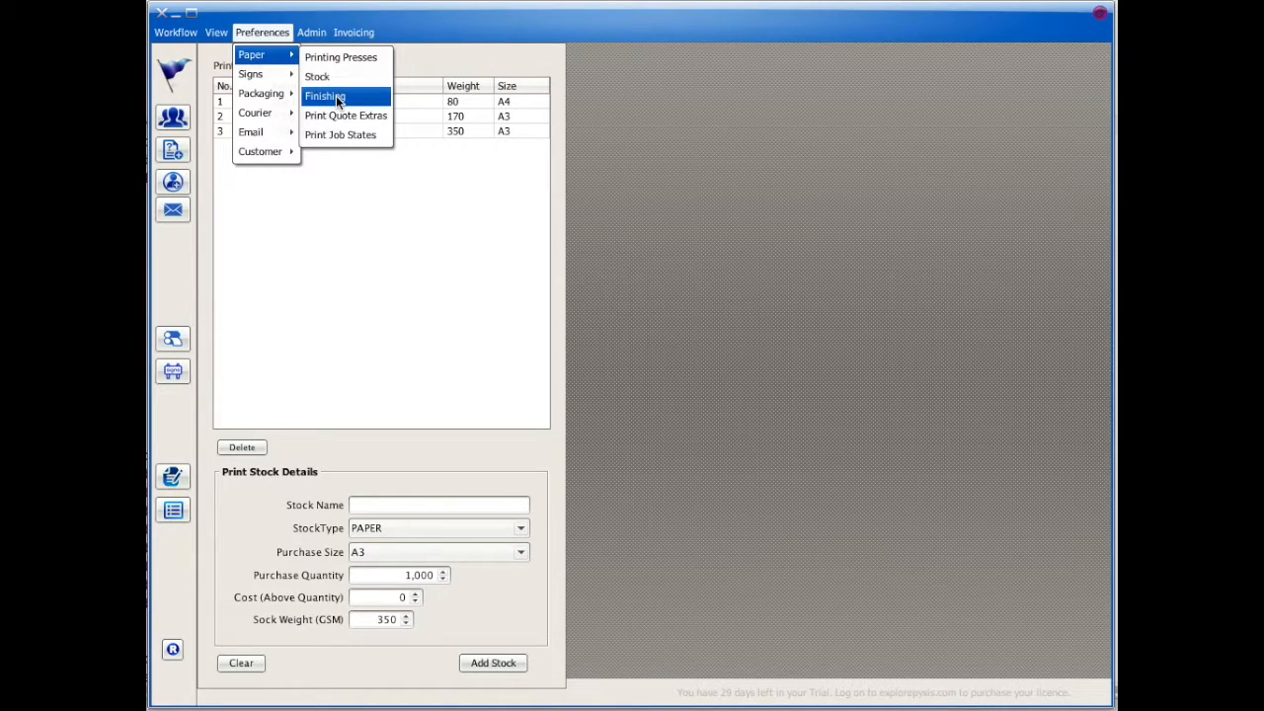
# Step: Save a Guillotine finishing option: 350 max sheets, 3-minute setup, minimum cost 3, 180 cuts/hour
pyautogui.click(336, 95)
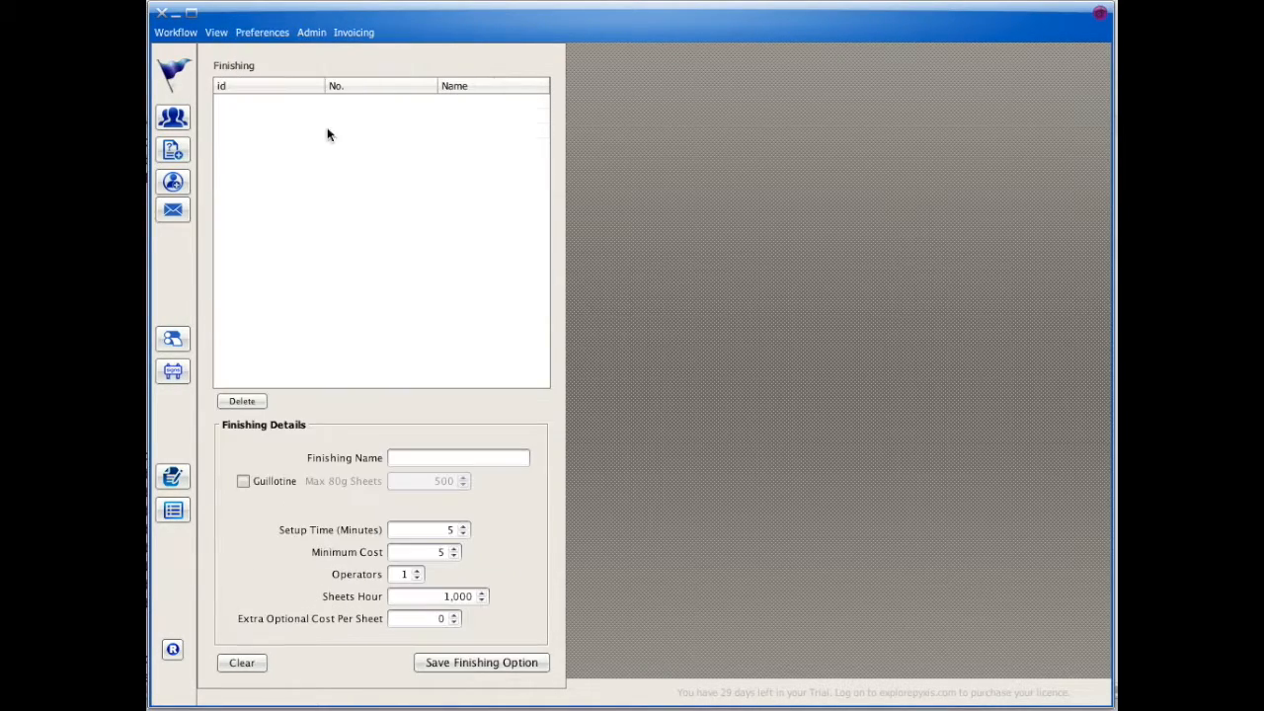
pyautogui.write('Guillotine')
pyautogui.click(270, 483)
pyautogui.press('Tab')
pyautogui.press('BackSpace')
pyautogui.write('350')
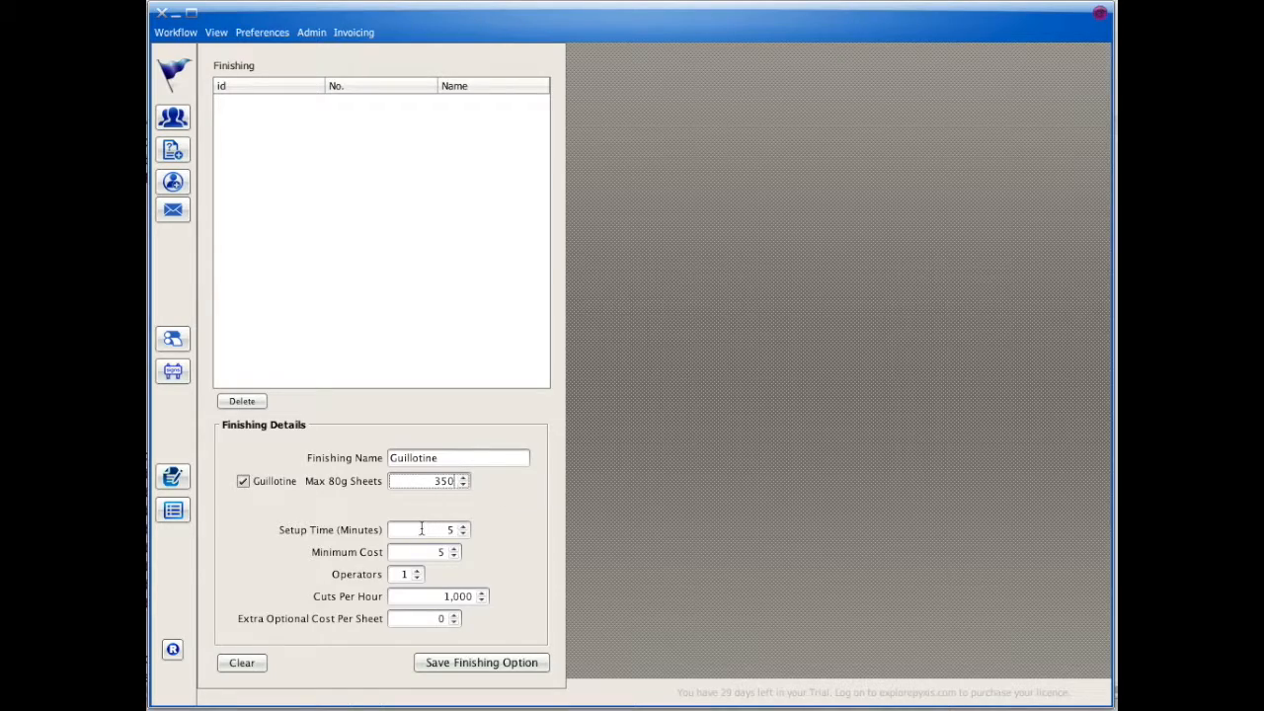
pyautogui.press('Tab')
pyautogui.write('3')
pyautogui.press('Tab')
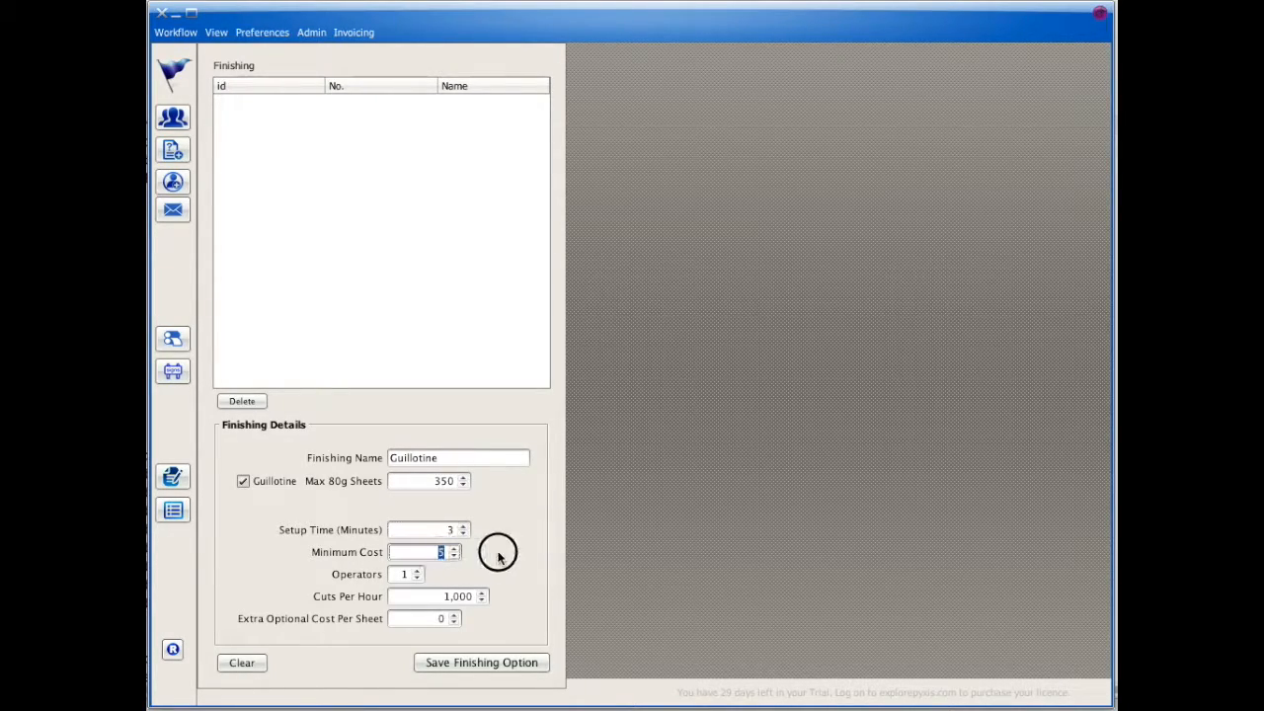
pyautogui.write('3')
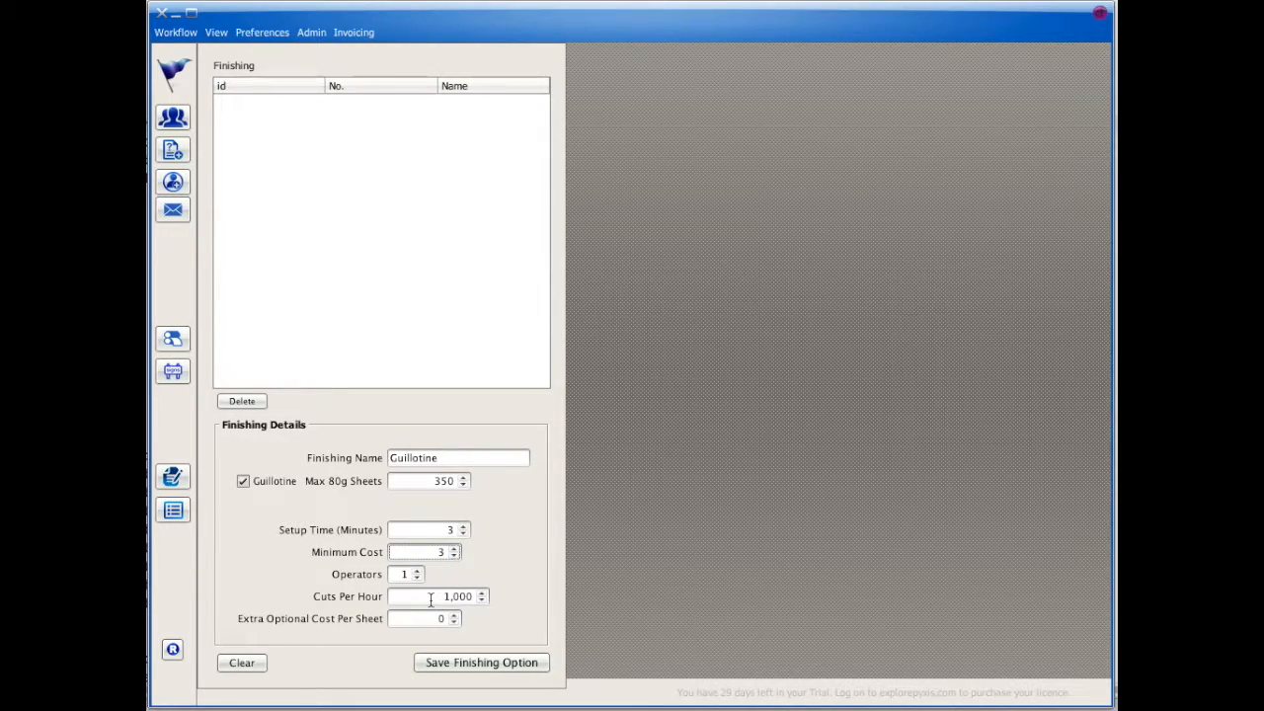
pyautogui.moveTo(427, 599); pyautogui.dragTo(549, 595)
pyautogui.write('18')
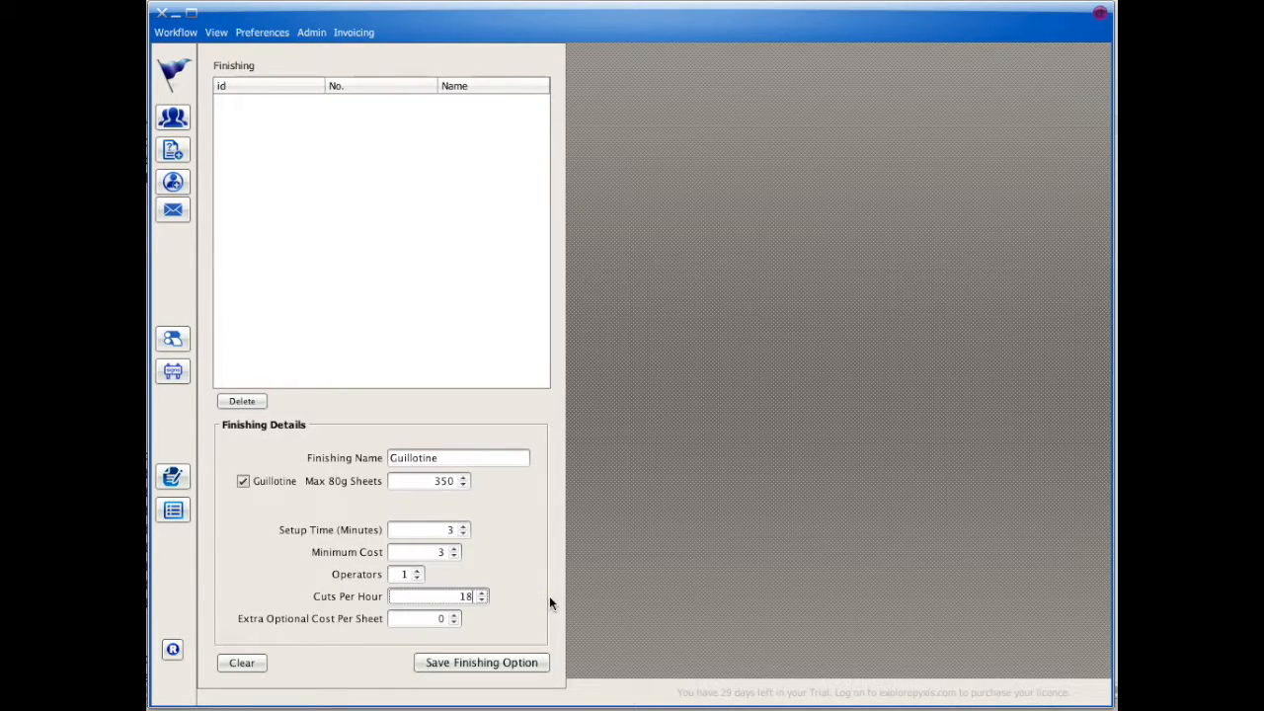
pyautogui.write('0')
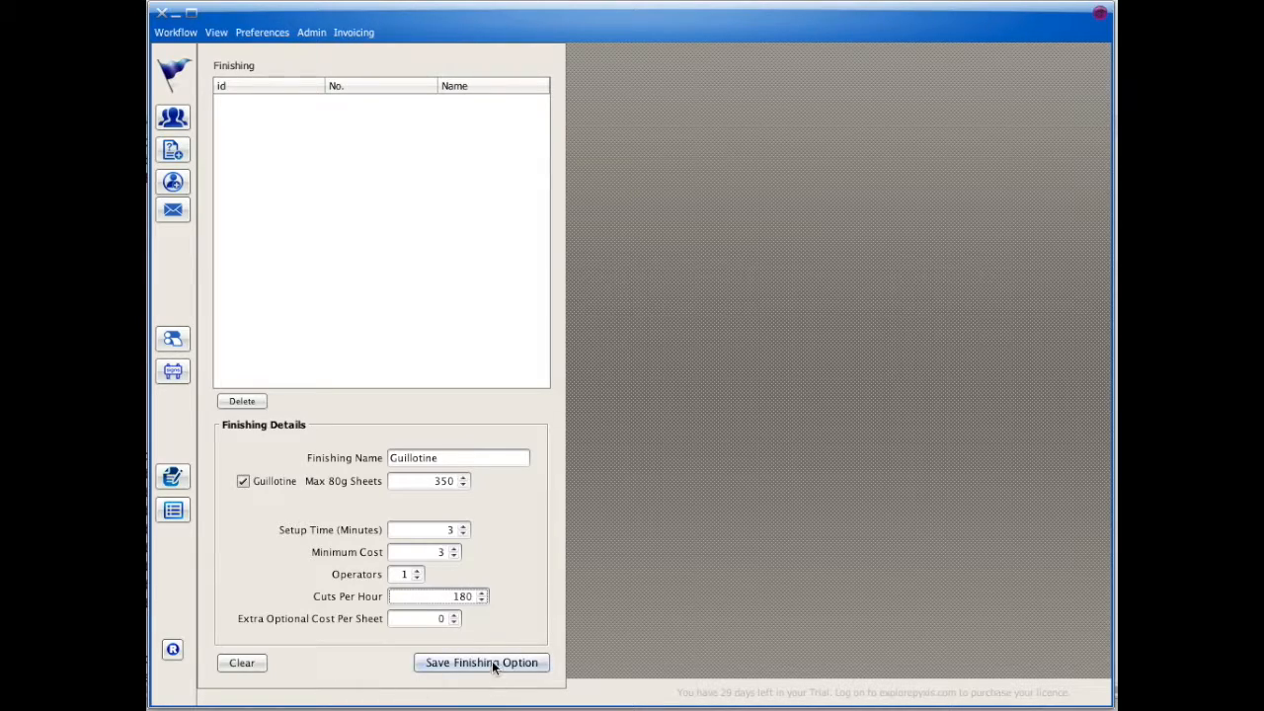
pyautogui.click(492, 663)
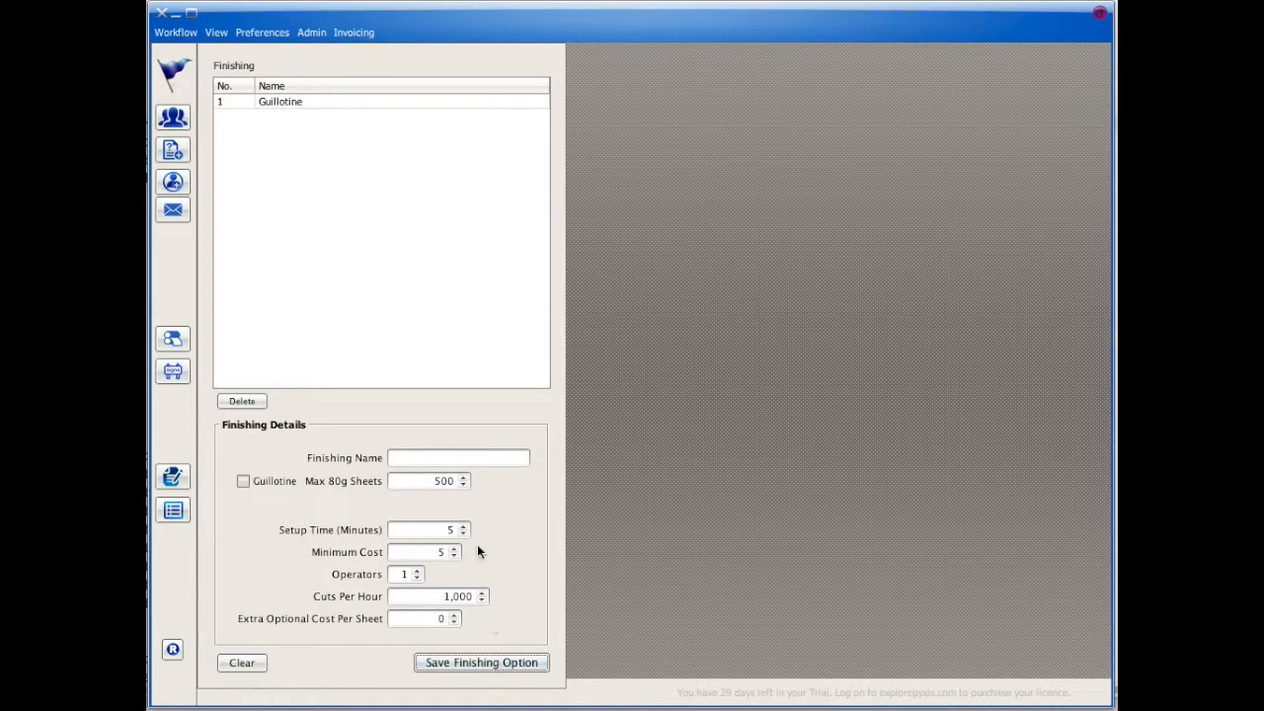
# Step: Save a Plastic Comb 8mm print extra, replacing the default cost of 5 with .20
pyautogui.click(272, 34)
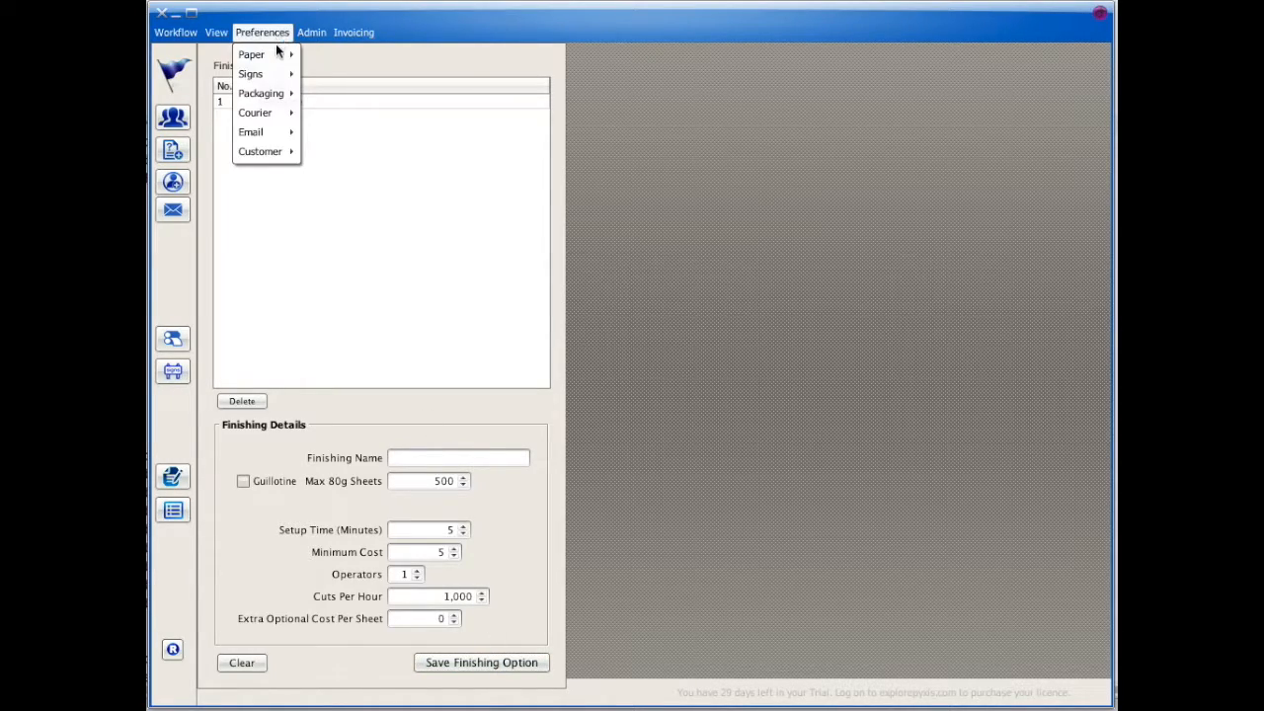
pyautogui.moveTo(267, 55)
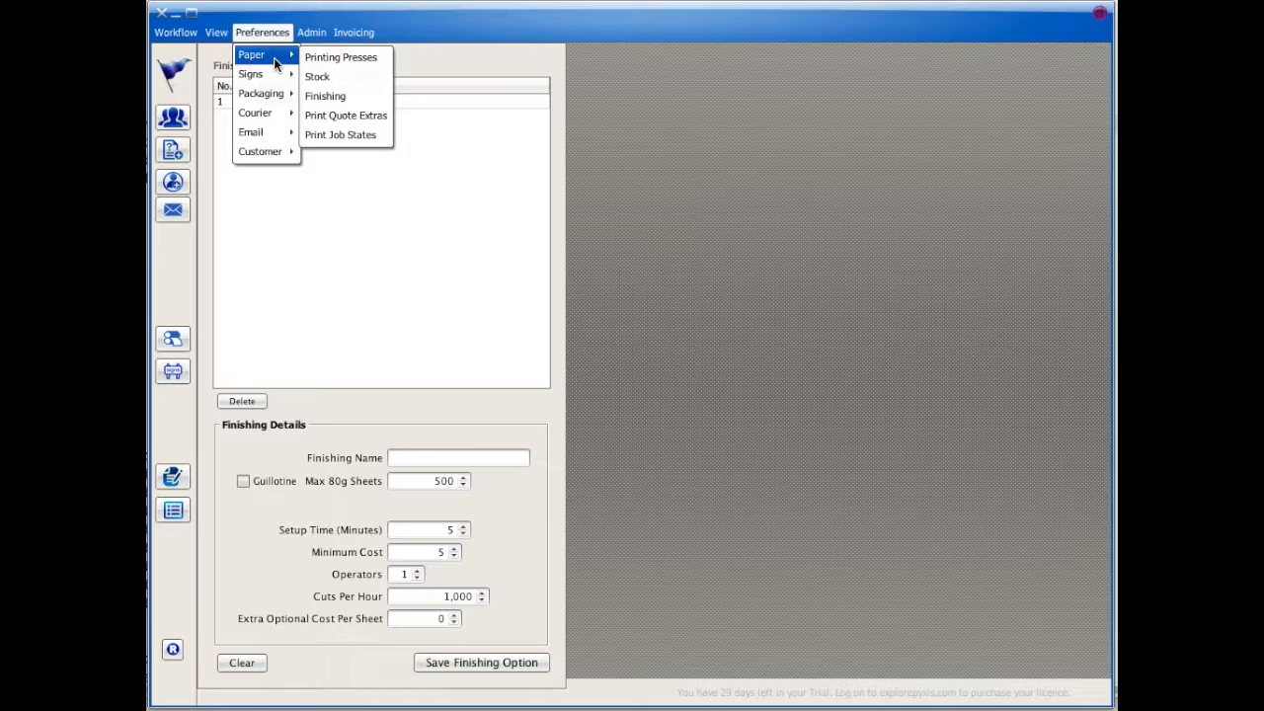
pyautogui.click(342, 116)
pyautogui.click(335, 572)
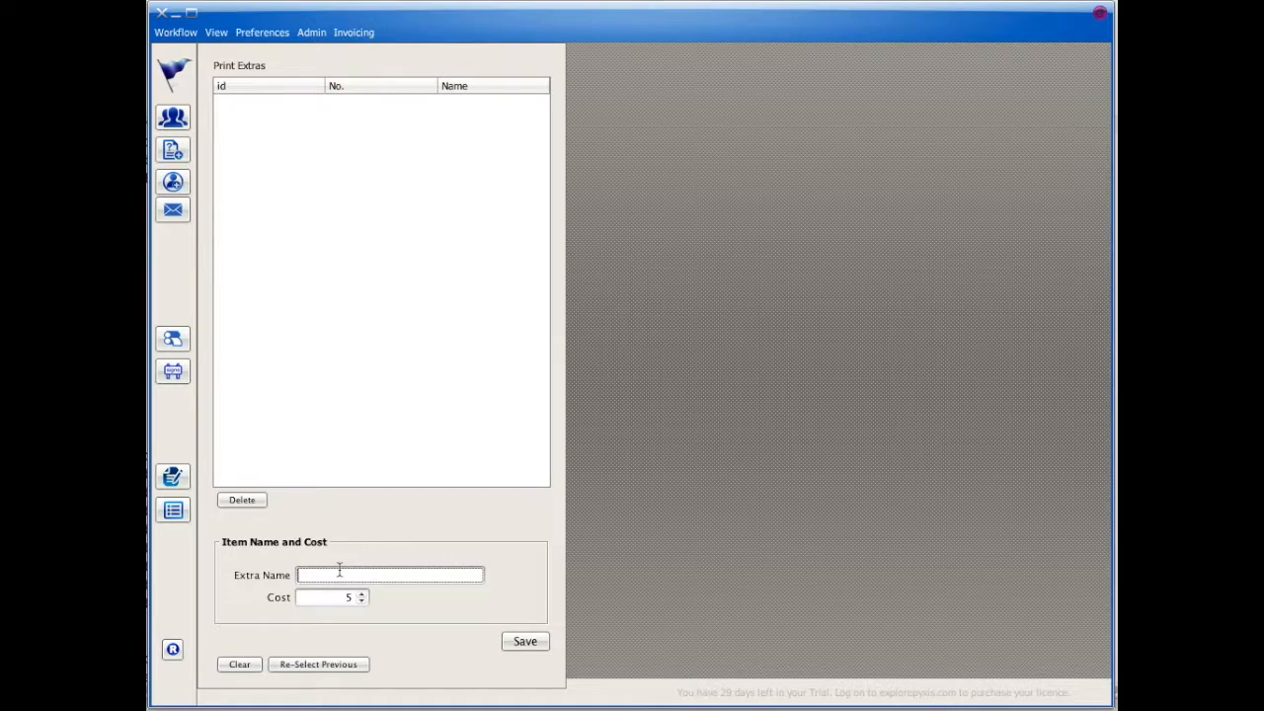
pyautogui.write('Plastic Comb 8mm')
pyautogui.click(336, 596)
pyautogui.press('BackSpace')
pyautogui.write('.20')
pyautogui.click(512, 643)
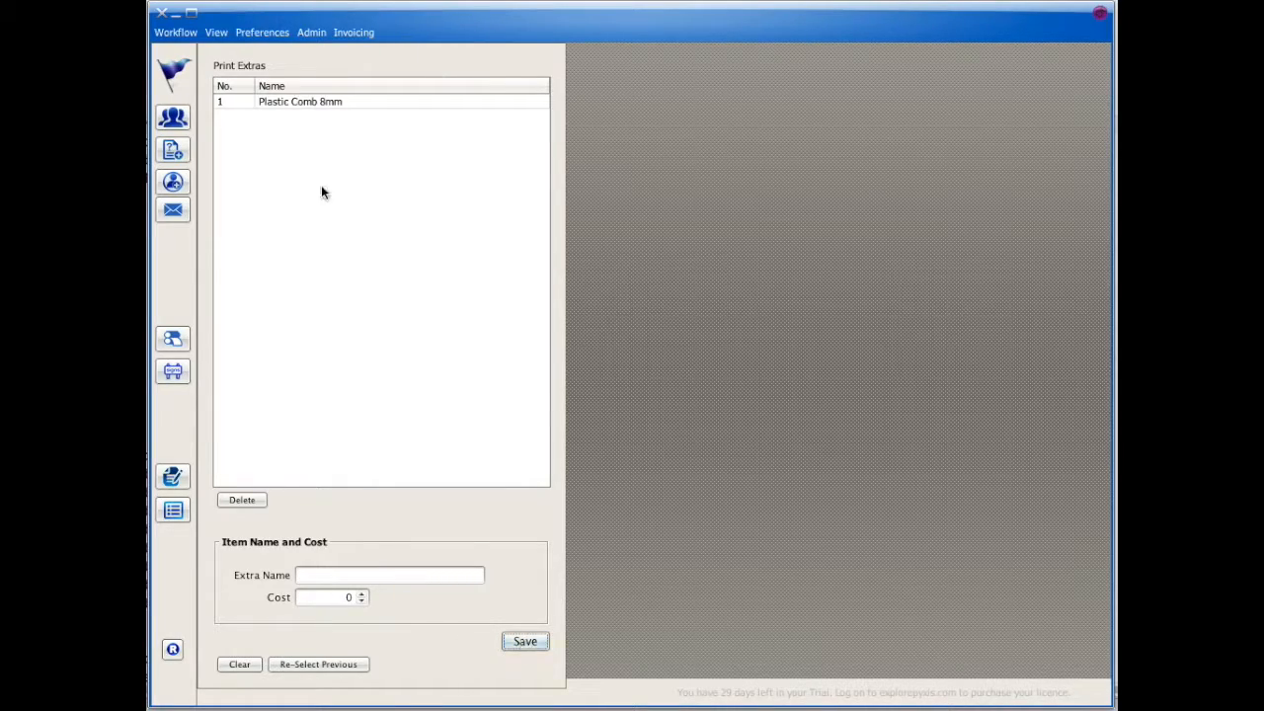
pyautogui.click(266, 33)
# Step: Add the enabled Designed job state at position 1
pyautogui.moveTo(261, 55)
pyautogui.click(340, 133)
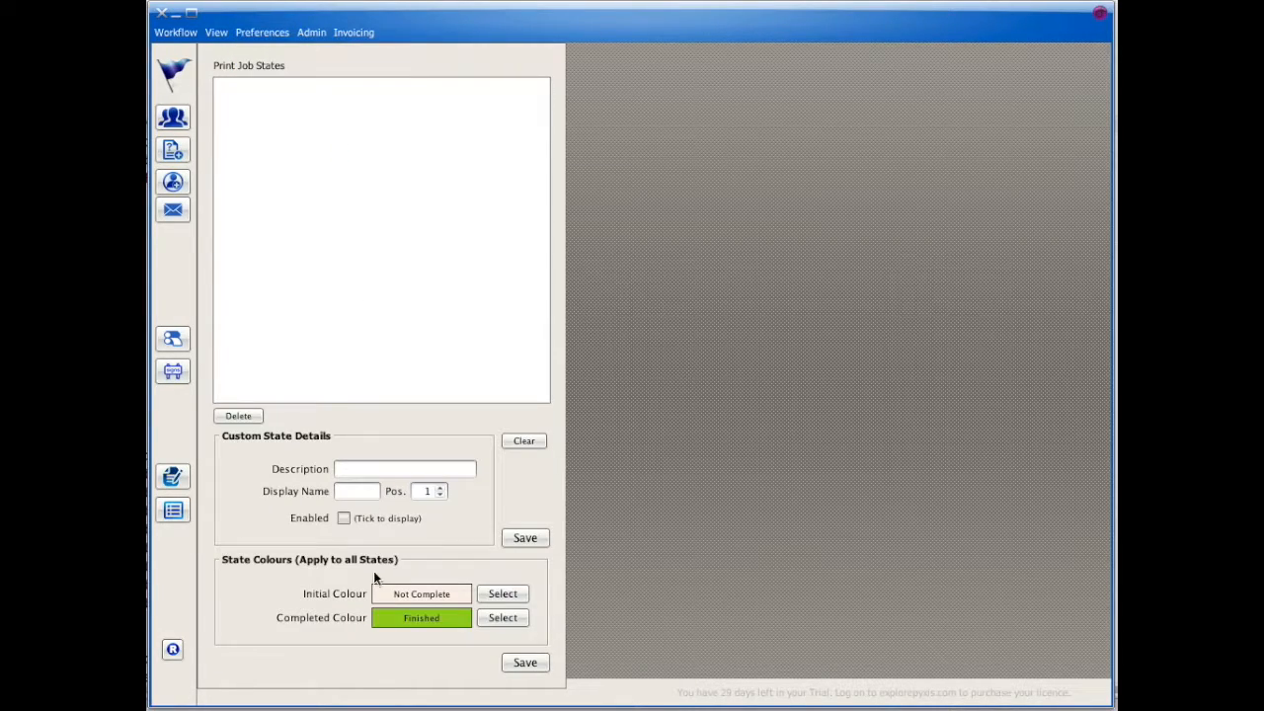
pyautogui.click(357, 470)
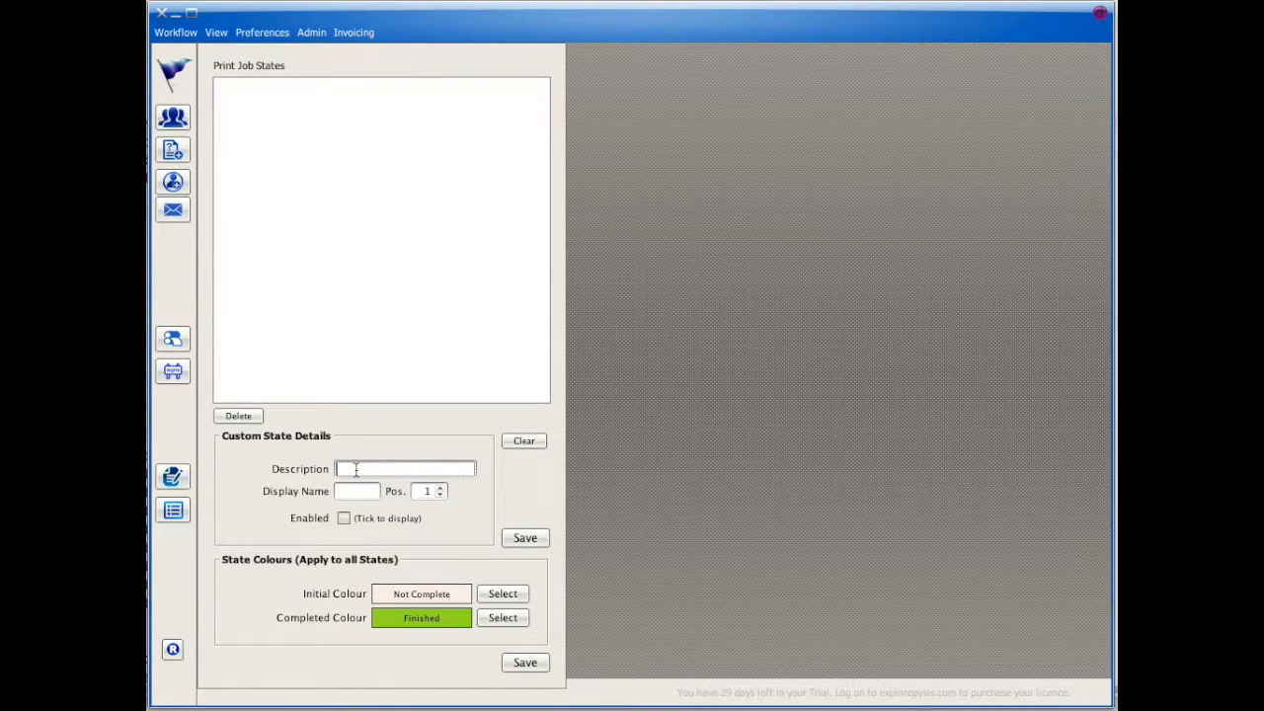
pyautogui.write('Designed')
pyautogui.click(342, 491)
pyautogui.write('De')
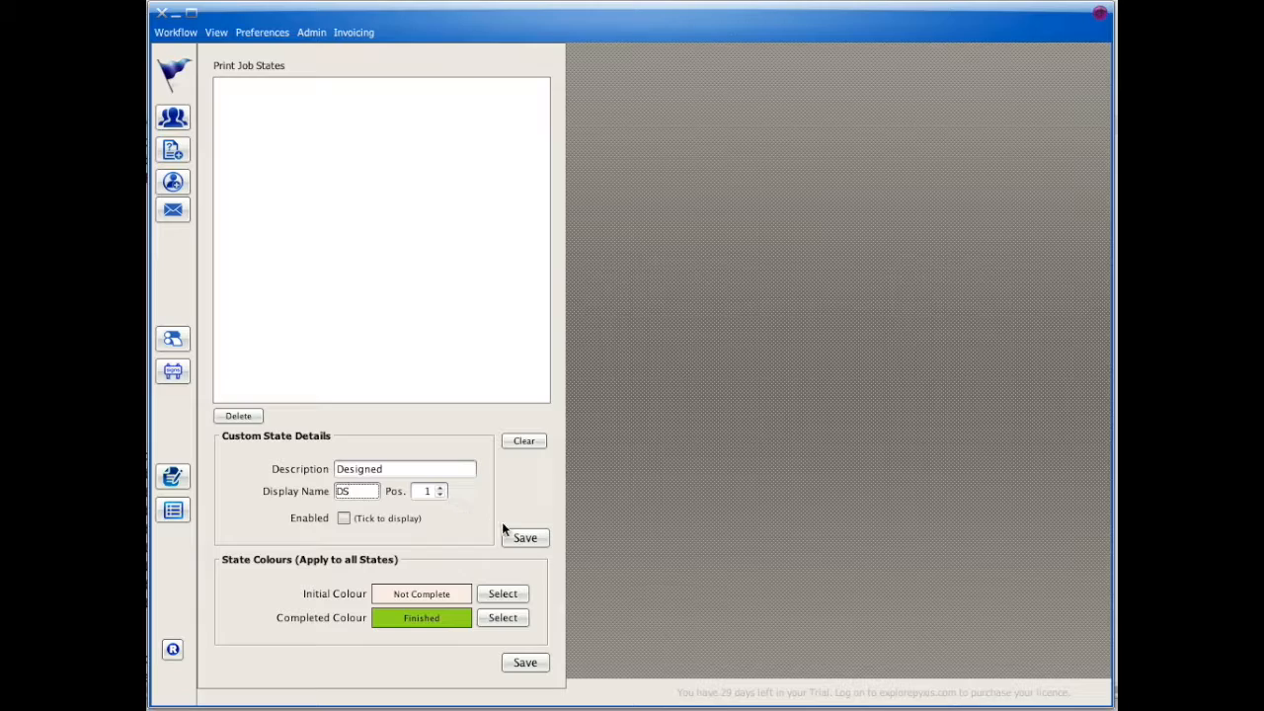
pyautogui.click(406, 521)
pyautogui.click(524, 537)
# Step: Add the Proofed job state, display name OO, at position 2
pyautogui.click(390, 469)
pyautogui.write('OO')
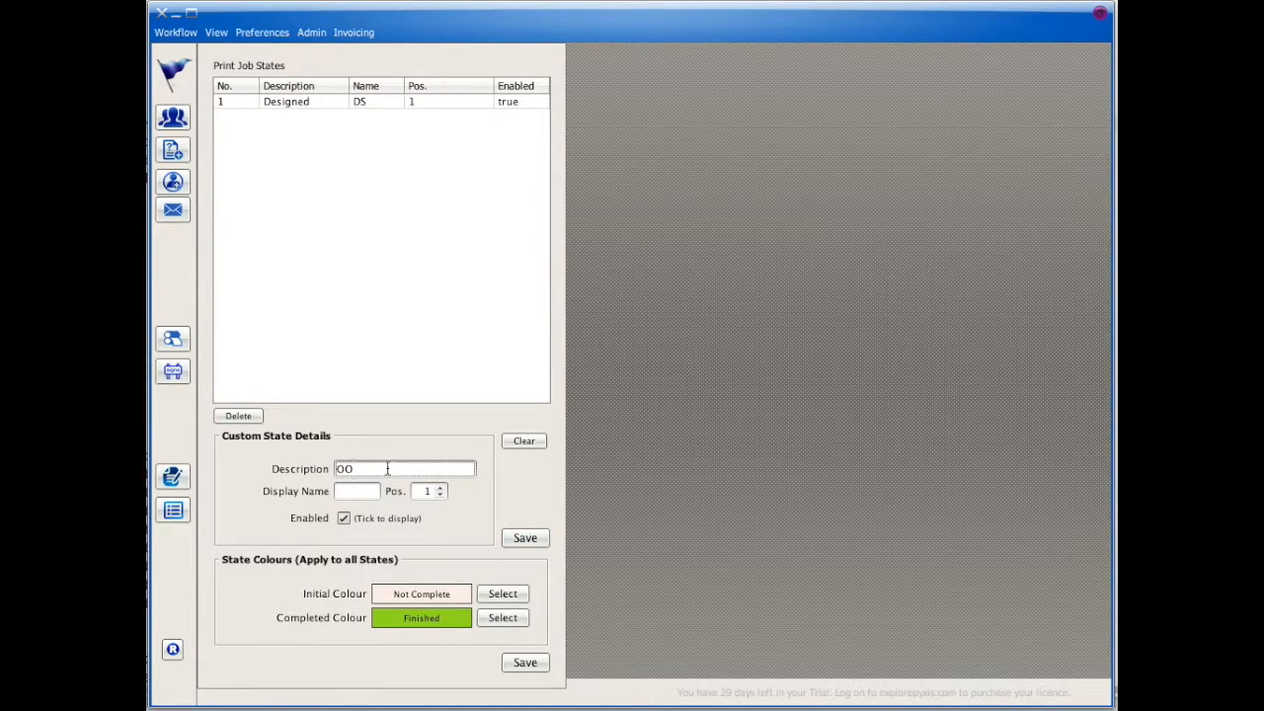
pyautogui.moveTo(373, 470); pyautogui.dragTo(286, 470)
pyautogui.write('Proofed')
pyautogui.click(358, 491)
pyautogui.write('OO')
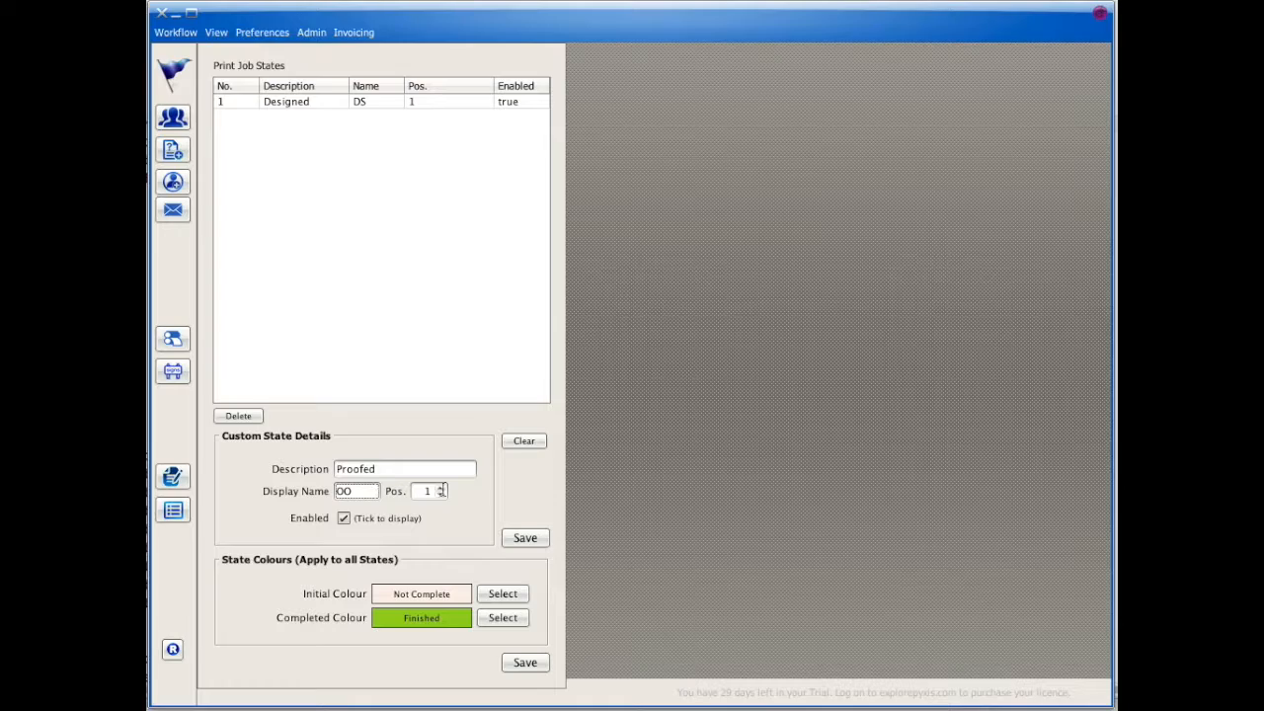
pyautogui.click(441, 488)
pyautogui.click(524, 537)
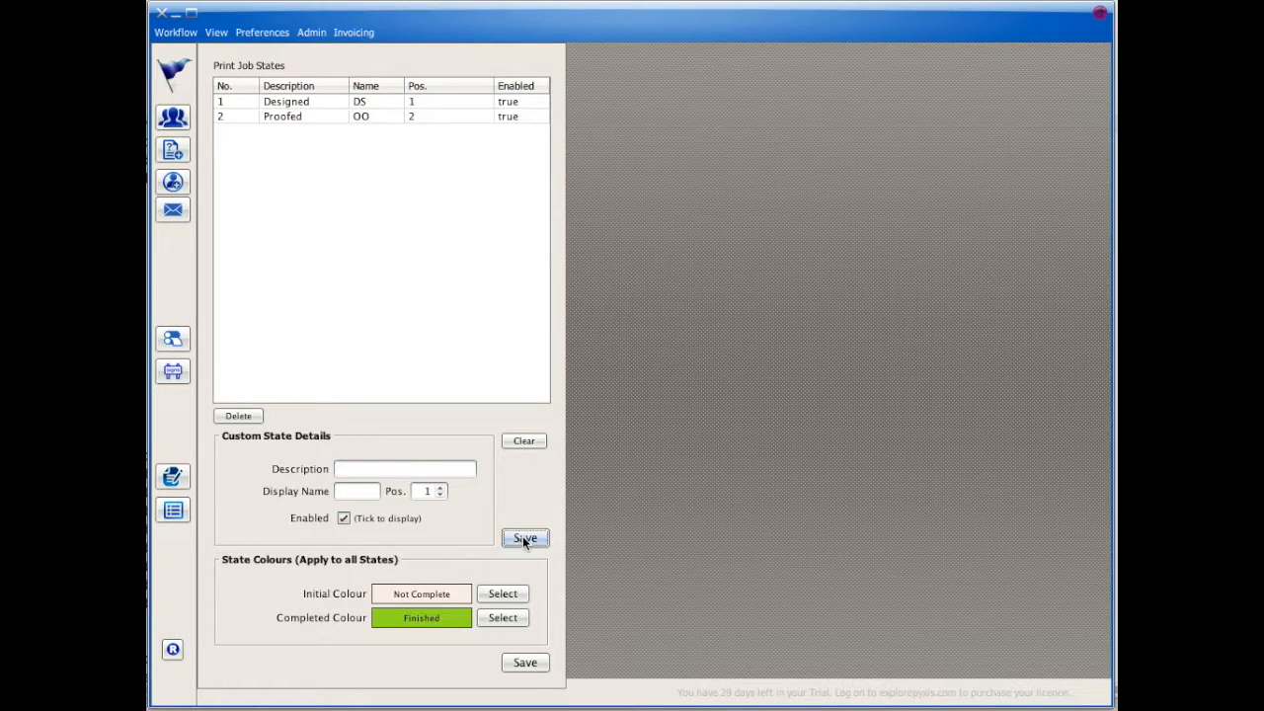
# Step: Add the Printed job state, display name PR, at position 3
pyautogui.click(375, 471)
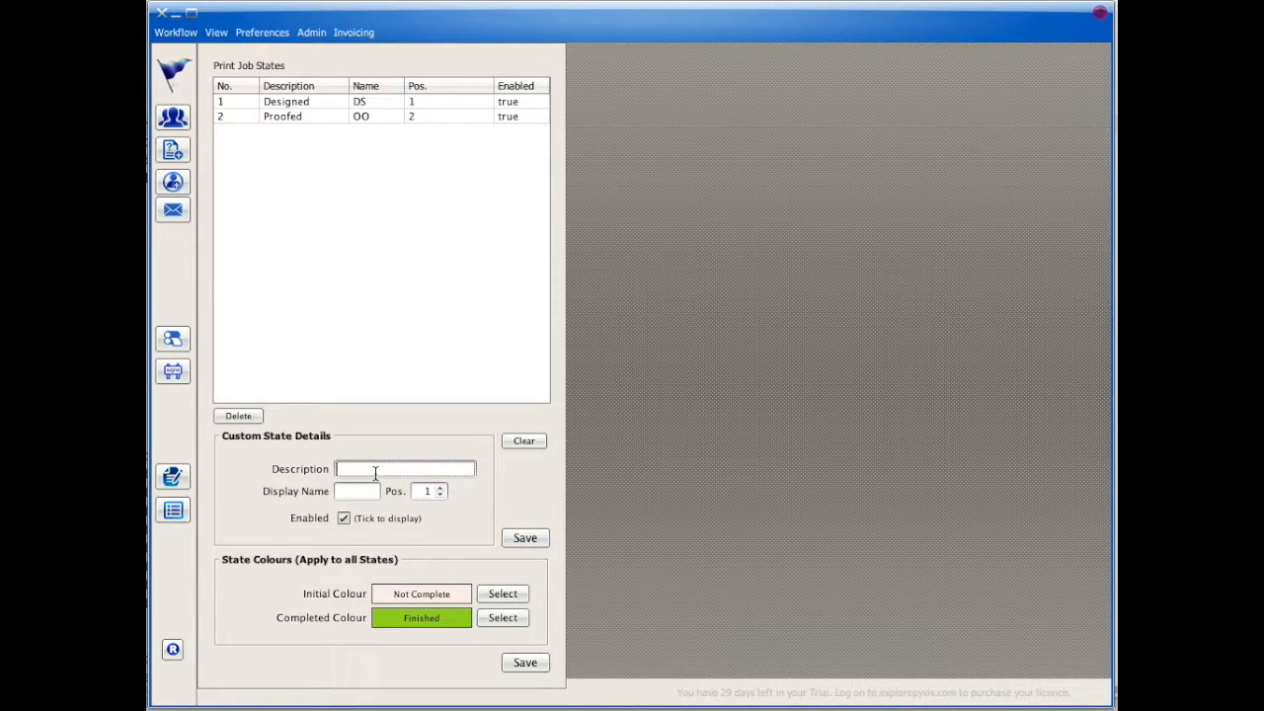
pyautogui.write('Printed')
pyautogui.click(357, 491)
pyautogui.write('PR')
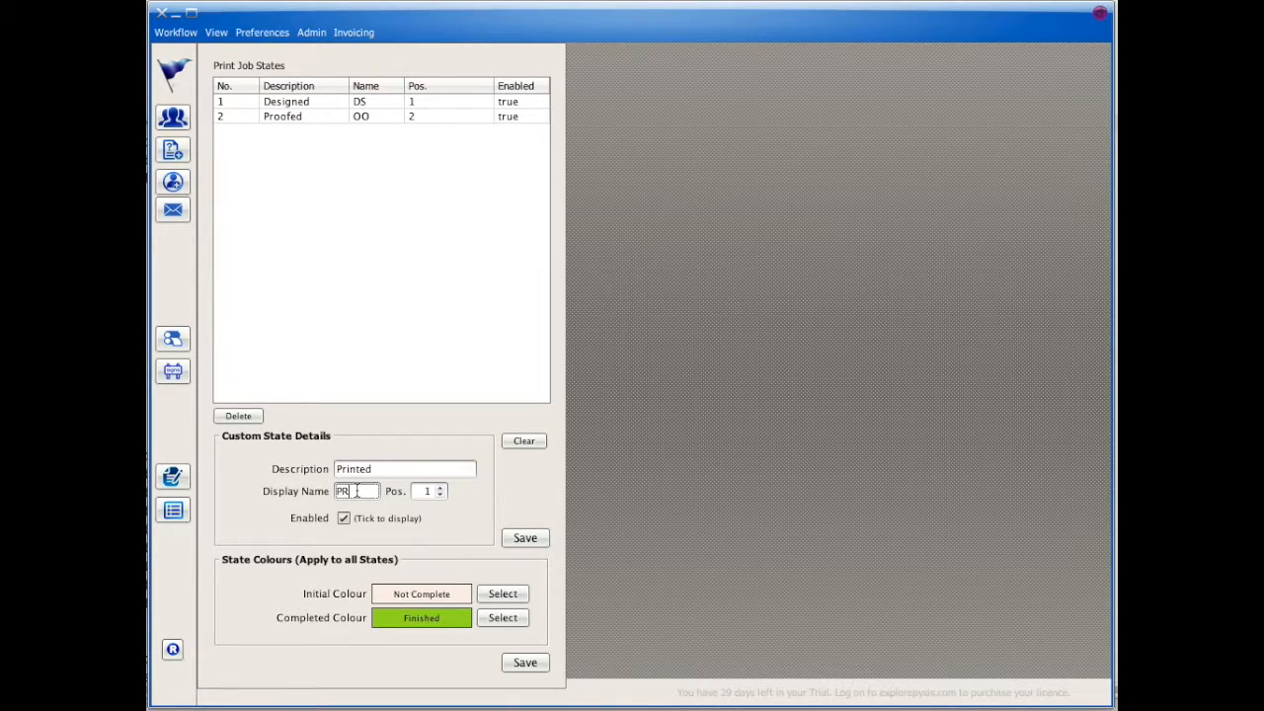
pyautogui.click(441, 487)
pyautogui.click(440, 487)
pyautogui.click(521, 540)
# Step: Add the Finished job state, display name FN, at position 4
pyautogui.click(370, 470)
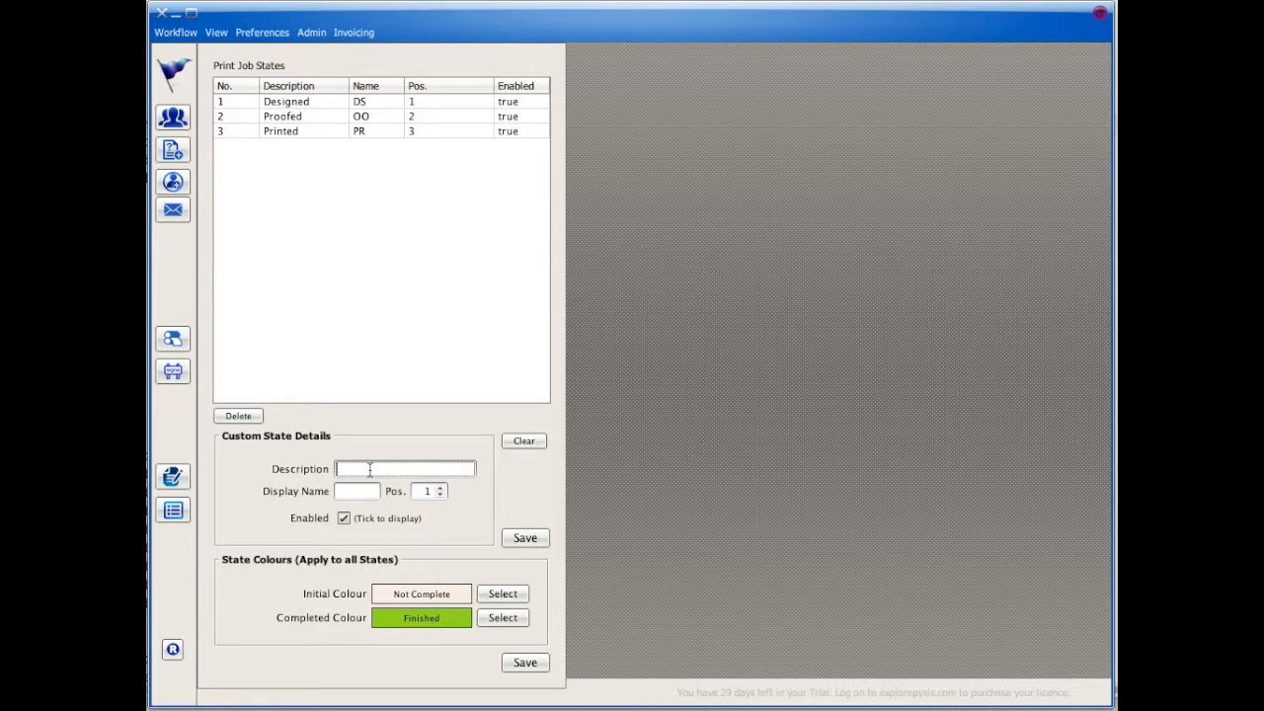
pyautogui.write('Finished')
pyautogui.click(362, 490)
pyautogui.write('FN')
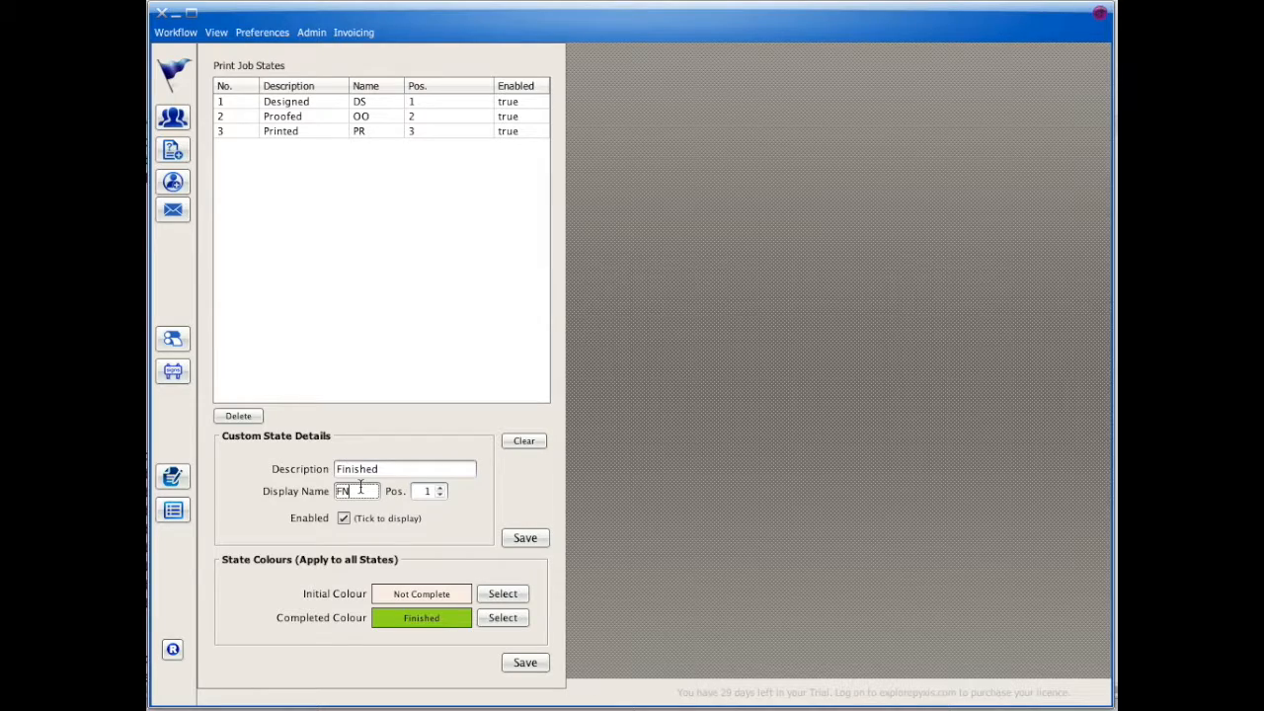
pyautogui.click(441, 488)
pyautogui.click(441, 487)
pyautogui.click(440, 487)
pyautogui.click(524, 539)
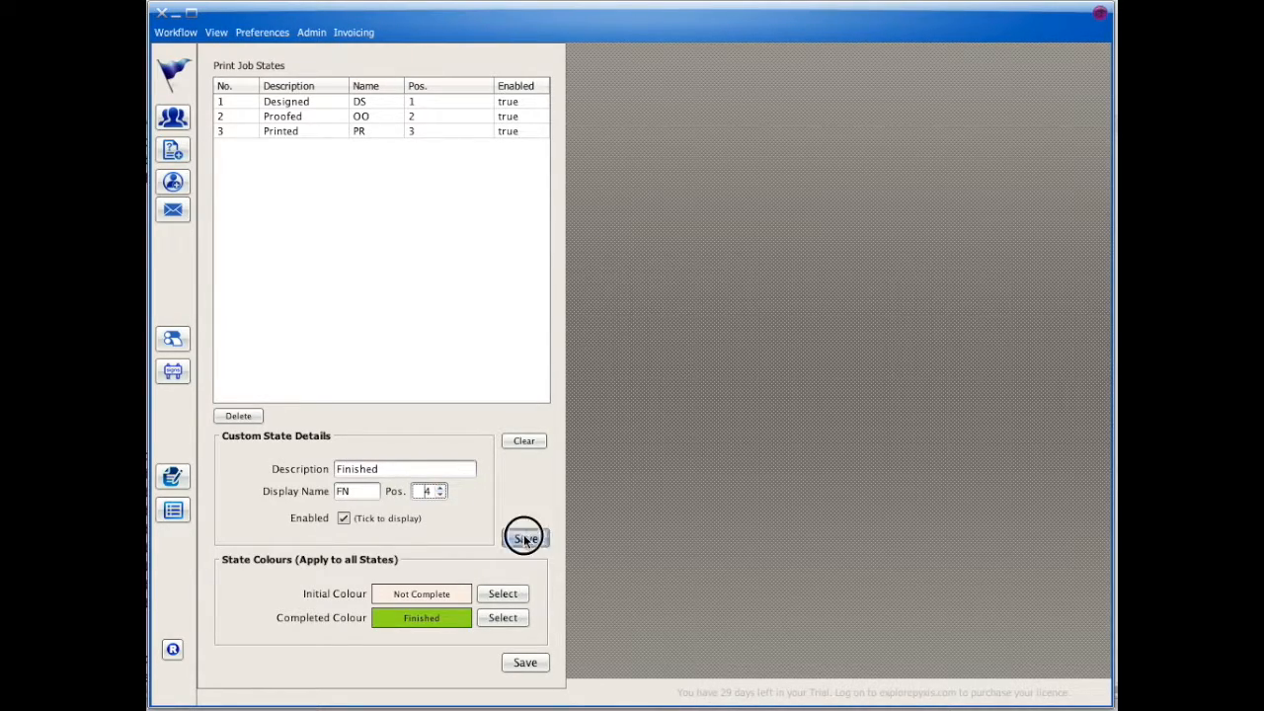
# Step: Add an A4 Box packaging item costing .25
pyautogui.click(277, 37)
pyautogui.moveTo(278, 92)
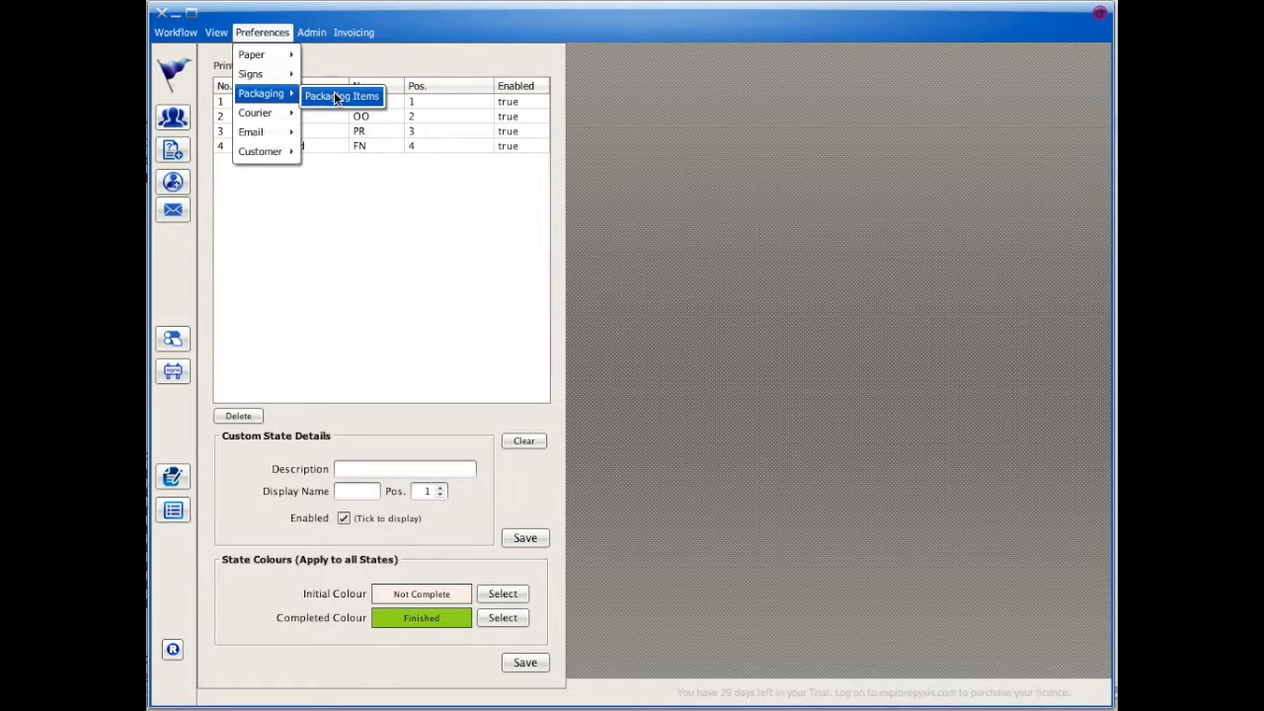
pyautogui.click(336, 96)
pyautogui.click(309, 575)
pyautogui.write('4 Box')
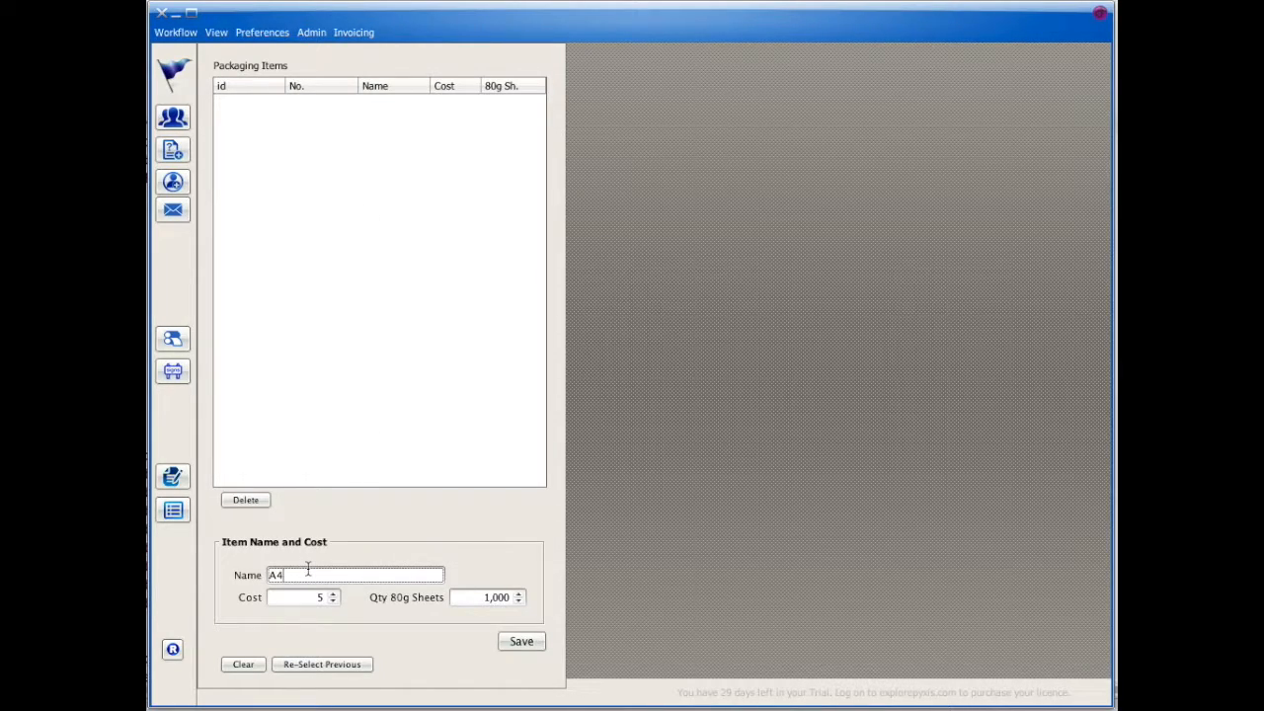
pyautogui.doubleClick(326, 598)
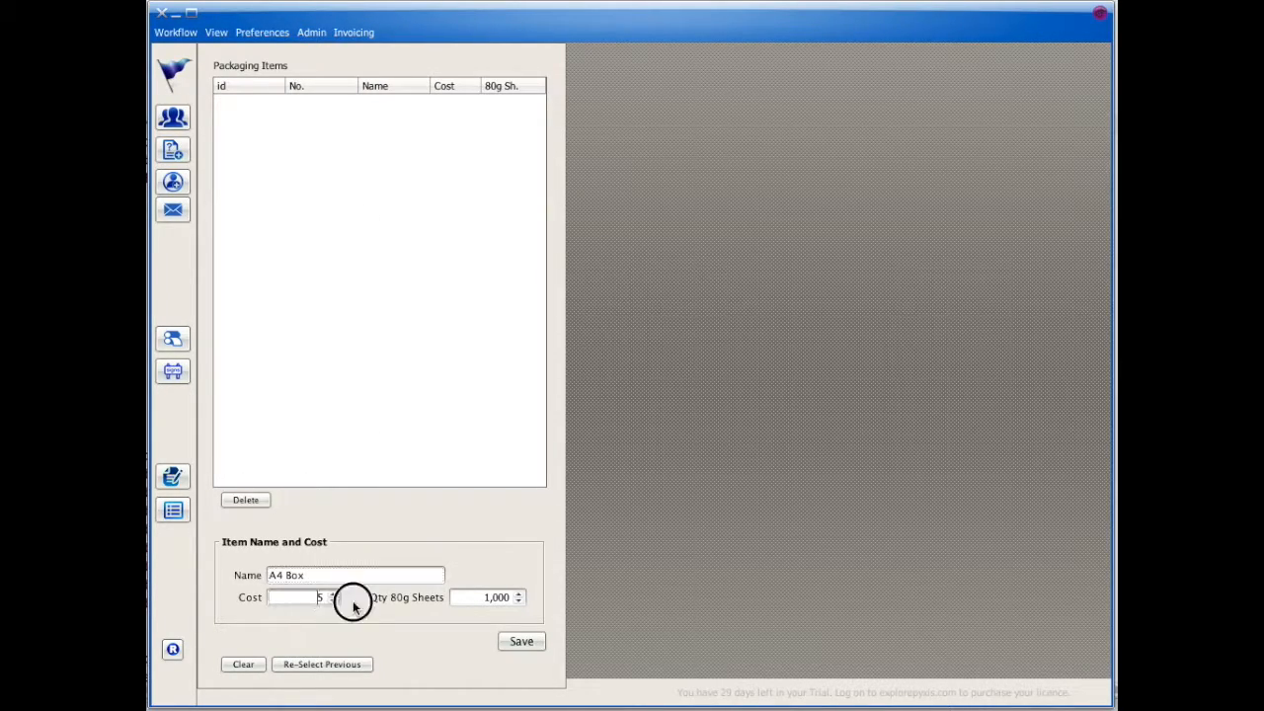
pyautogui.write('.25')
pyautogui.click(516, 644)
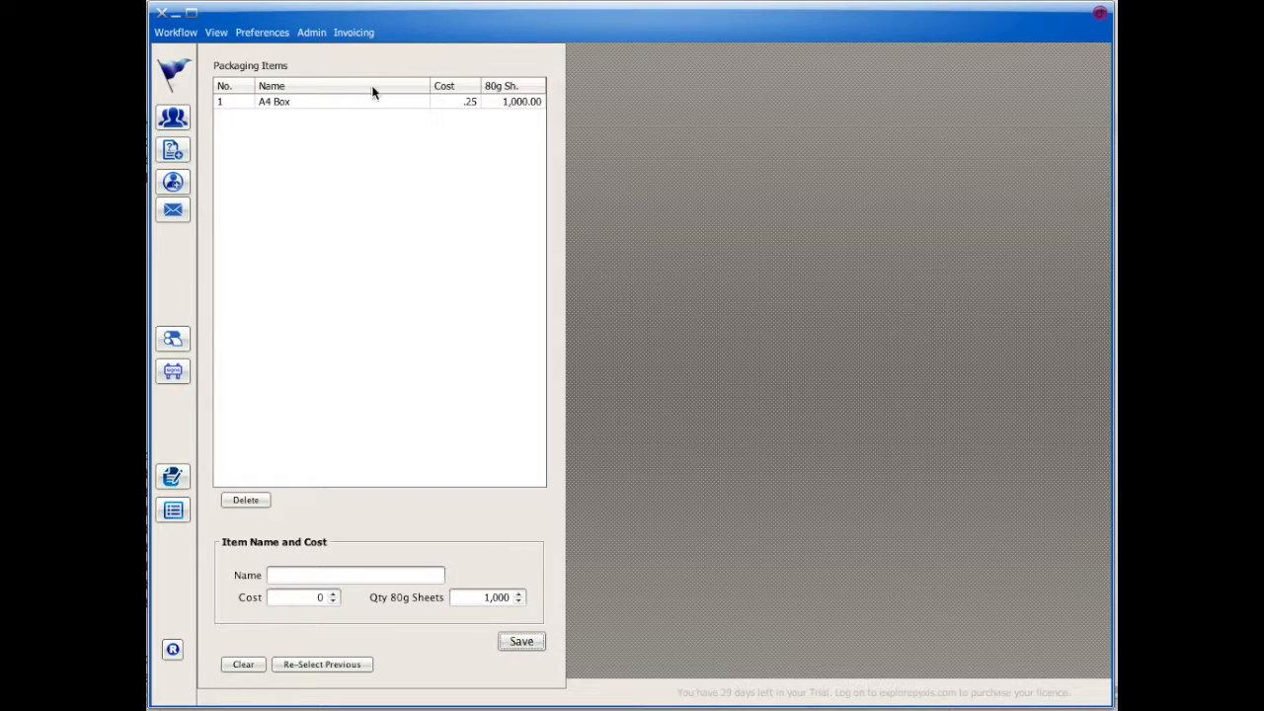
# Step: Add the DPD courier with a cost of 10.00
pyautogui.click(262, 31)
pyautogui.moveTo(266, 99)
pyautogui.click(319, 117)
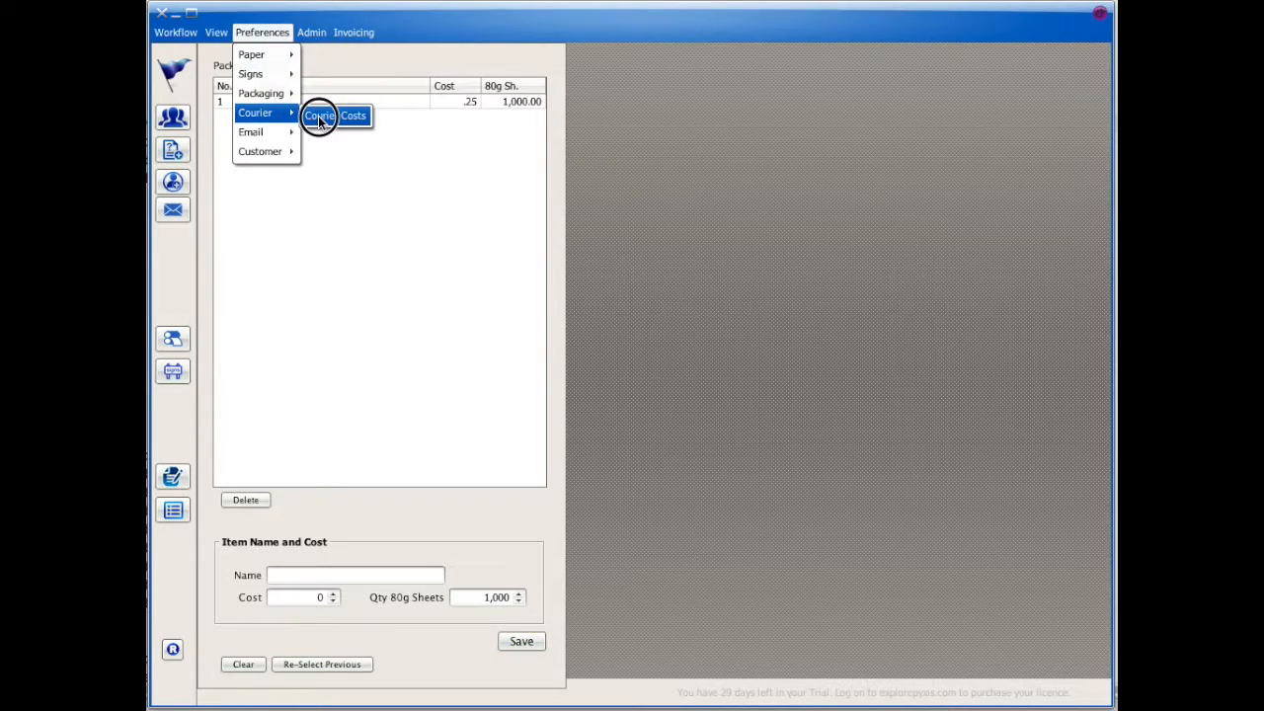
pyautogui.click(302, 576)
pyautogui.write('DPD')
pyautogui.press('Tab')
pyautogui.write('10')
pyautogui.click(538, 647)
# Step: Add the Fastway courier with a cost of 9.00
pyautogui.click(303, 576)
pyautogui.write('Fastway')
pyautogui.press('Tab')
pyautogui.write('9')
pyautogui.click(525, 647)
pyautogui.click(261, 32)
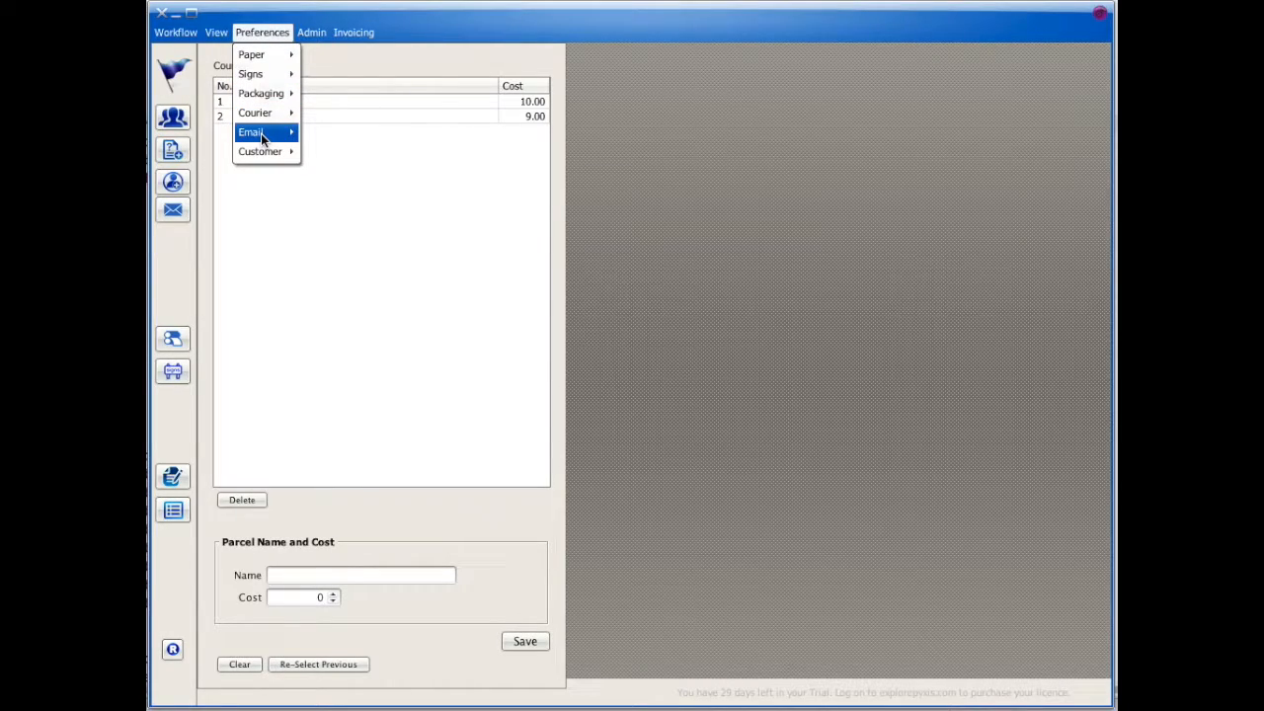
pyautogui.moveTo(259, 149)
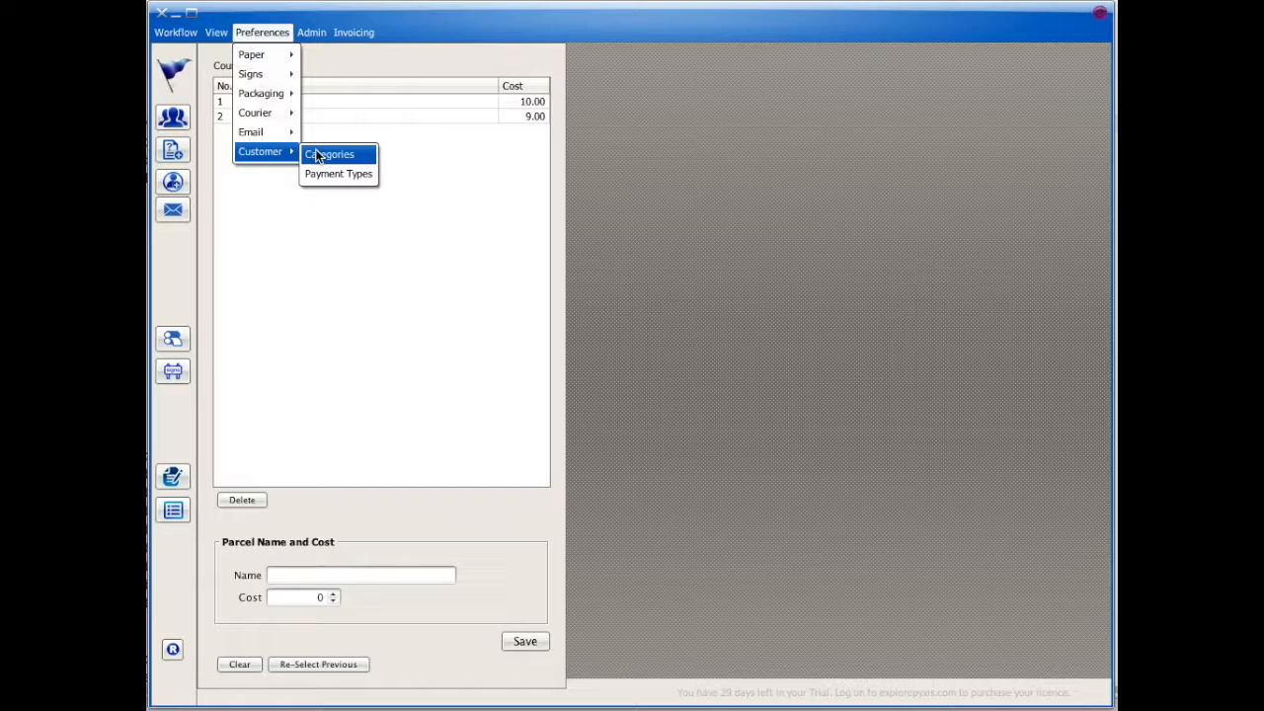
# Step: Add the customer categories 'Christmas Printing' and 'Vehicle Signage'
pyautogui.click(318, 155)
pyautogui.click(318, 549)
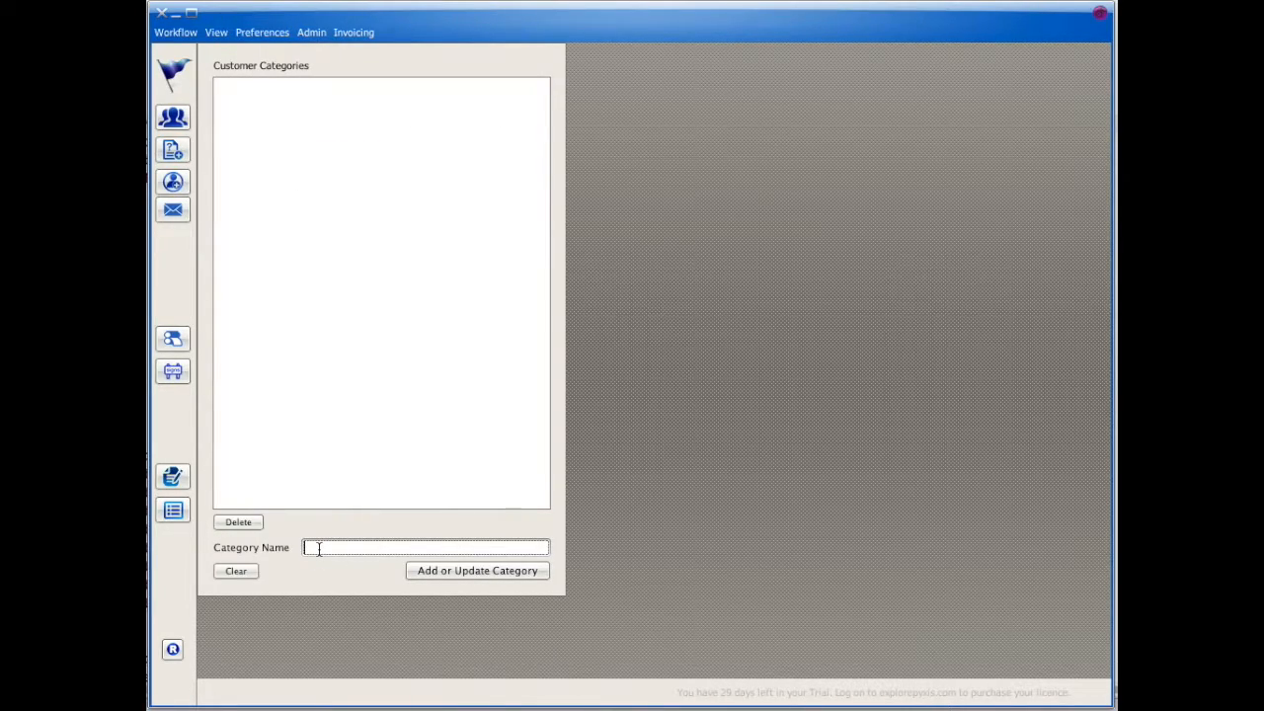
pyautogui.write('Christmas Printing')
pyautogui.click(458, 571)
pyautogui.click(191, 523)
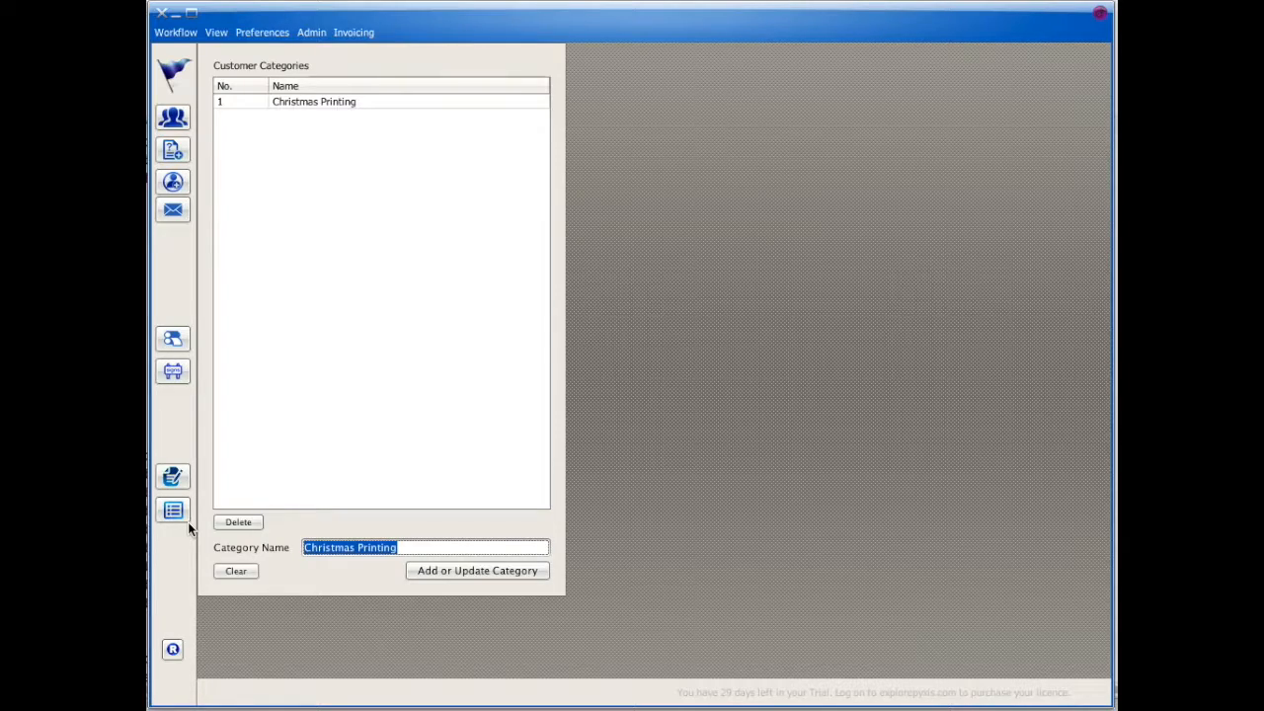
pyautogui.write('Vehicl')
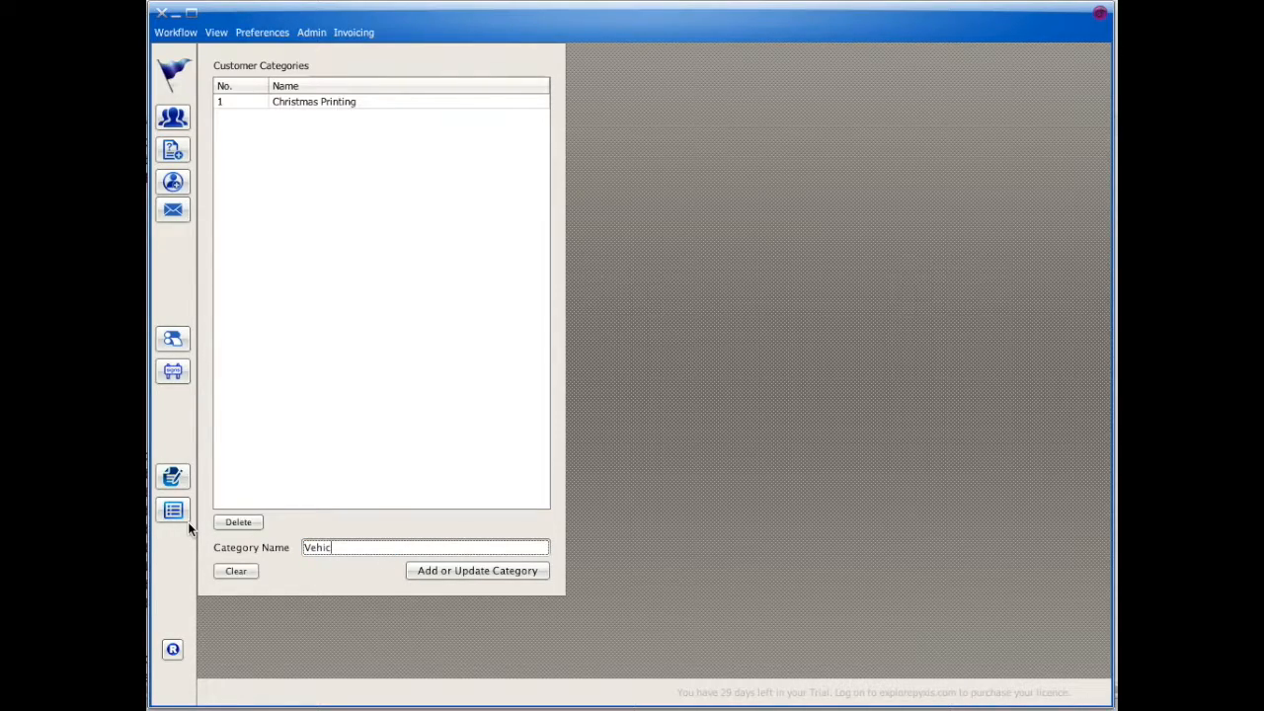
pyautogui.press('BackSpace')
pyautogui.write('le Signage')
pyautogui.click(503, 570)
# Step: Add a VISA payment type described as 'VISA PAYMENT'
pyautogui.click(281, 38)
pyautogui.moveTo(281, 156)
pyautogui.click(344, 175)
pyautogui.click(346, 524)
pyautogui.write('VISA PAYMENT')
pyautogui.press('Tab')
pyautogui.write('VISA')
pyautogui.press('Return')
# Step: Add an EFT payment type described as 'Electronic Funds Transfer', then go to business settings
pyautogui.press('Tab')
pyautogui.press('Tab')
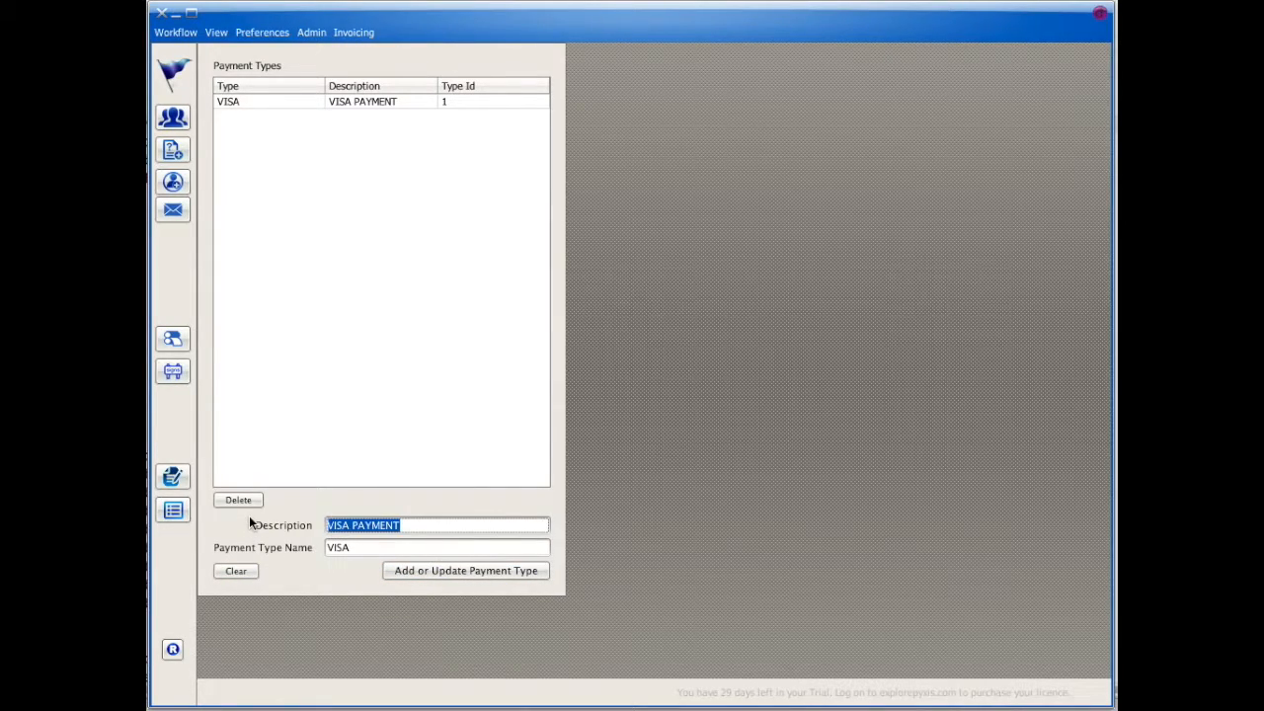
pyautogui.write('Electronic Funds Transfer')
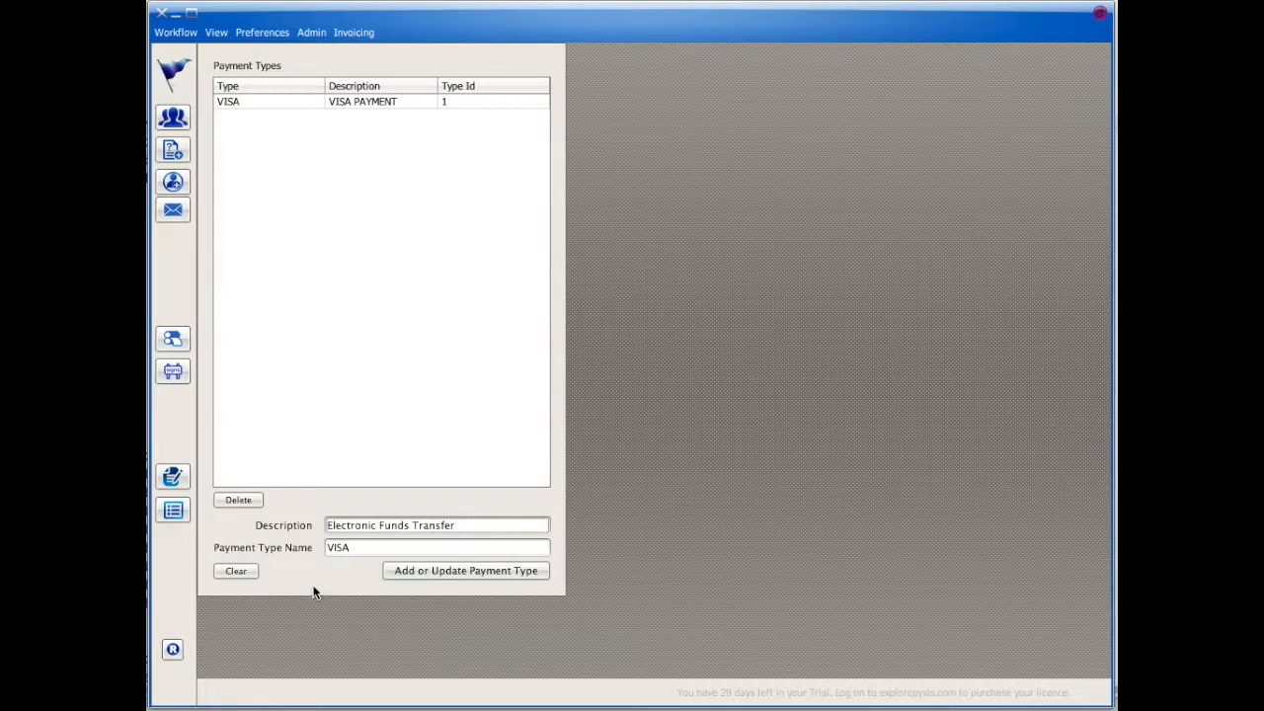
pyautogui.press('Tab')
pyautogui.write('EFT')
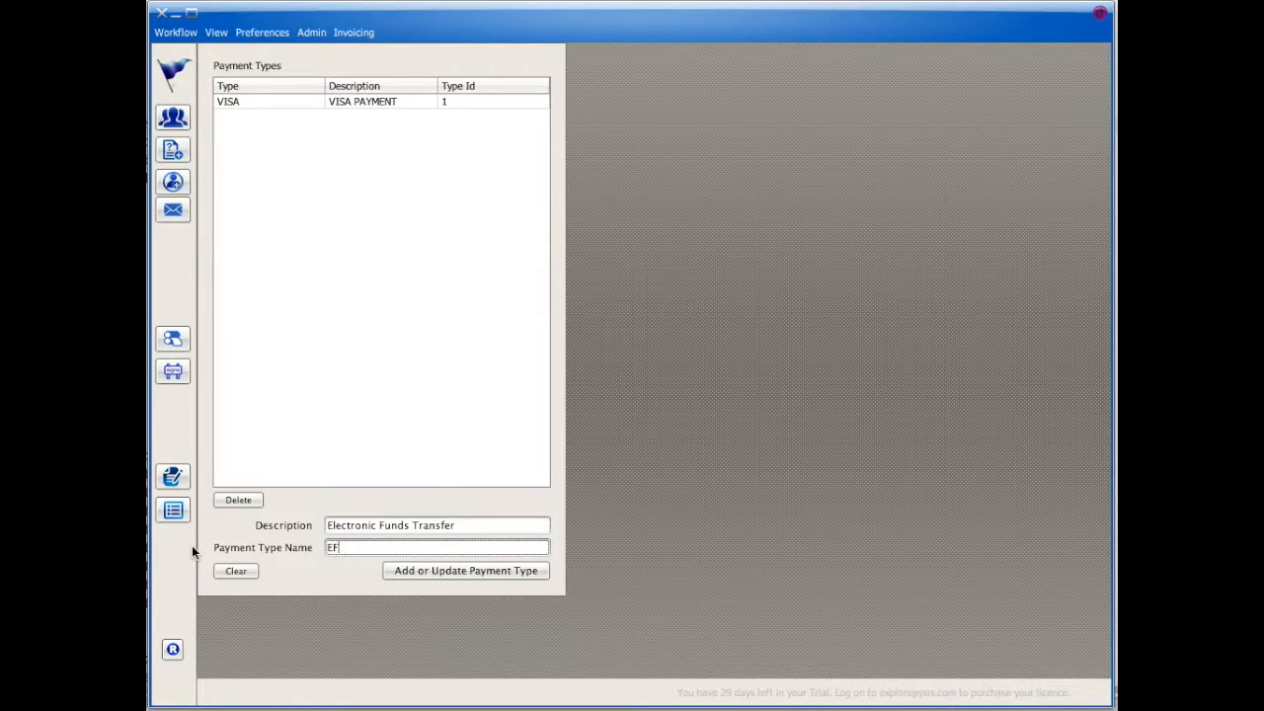
pyautogui.click(436, 570)
pyautogui.click(311, 31)
# Step: Enter the business name 'Sign & Printing Co. Ltd.' and its full postal address
pyautogui.click(324, 55)
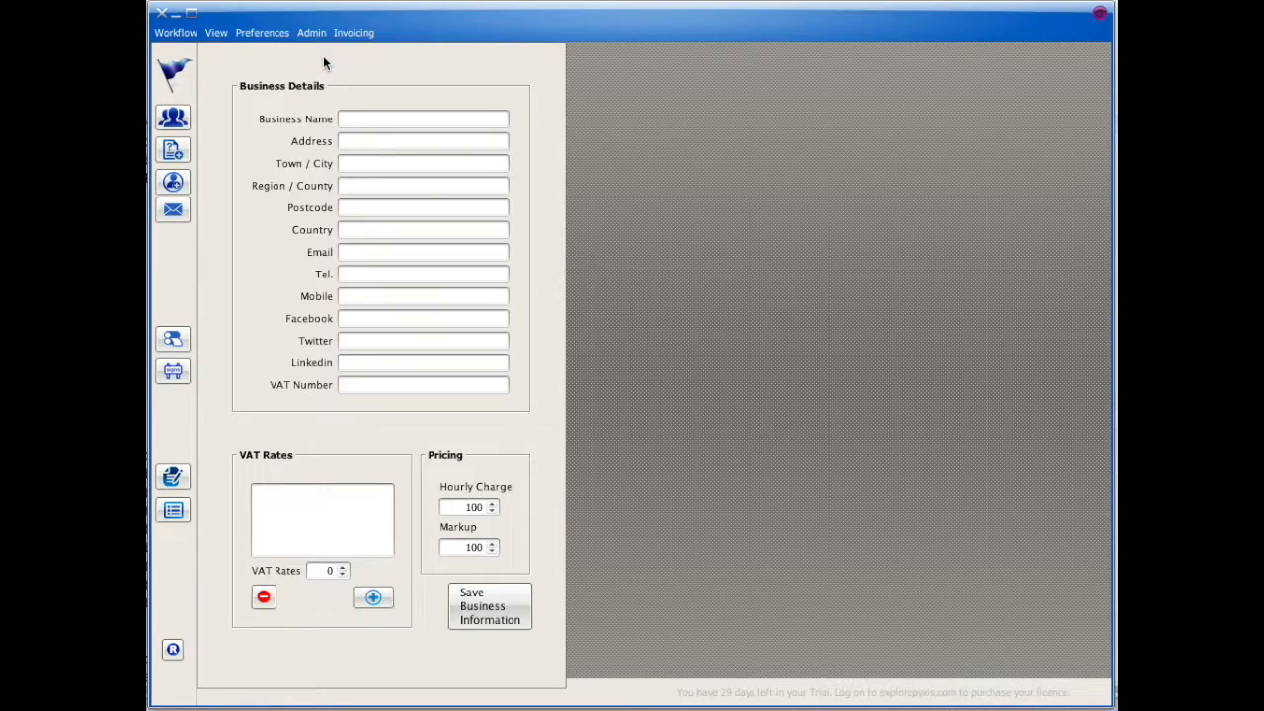
pyautogui.click(355, 119)
pyautogui.write('Sign & Prin')
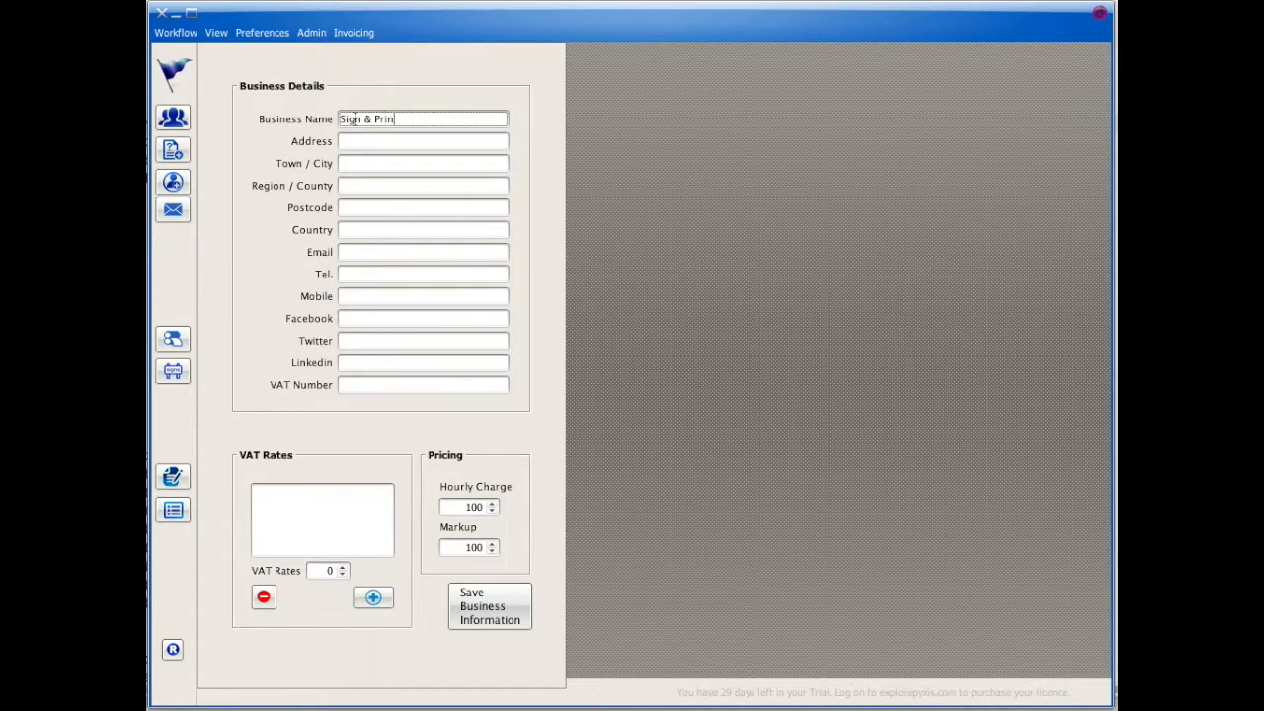
pyautogui.write('ting Co. Ltd.')
pyautogui.press('Tab')
pyautogui.press('Tab')
pyautogui.write('Birr')
pyautogui.press('Tab')
pyautogui.write('Offaly')
pyautogui.press('Tab')
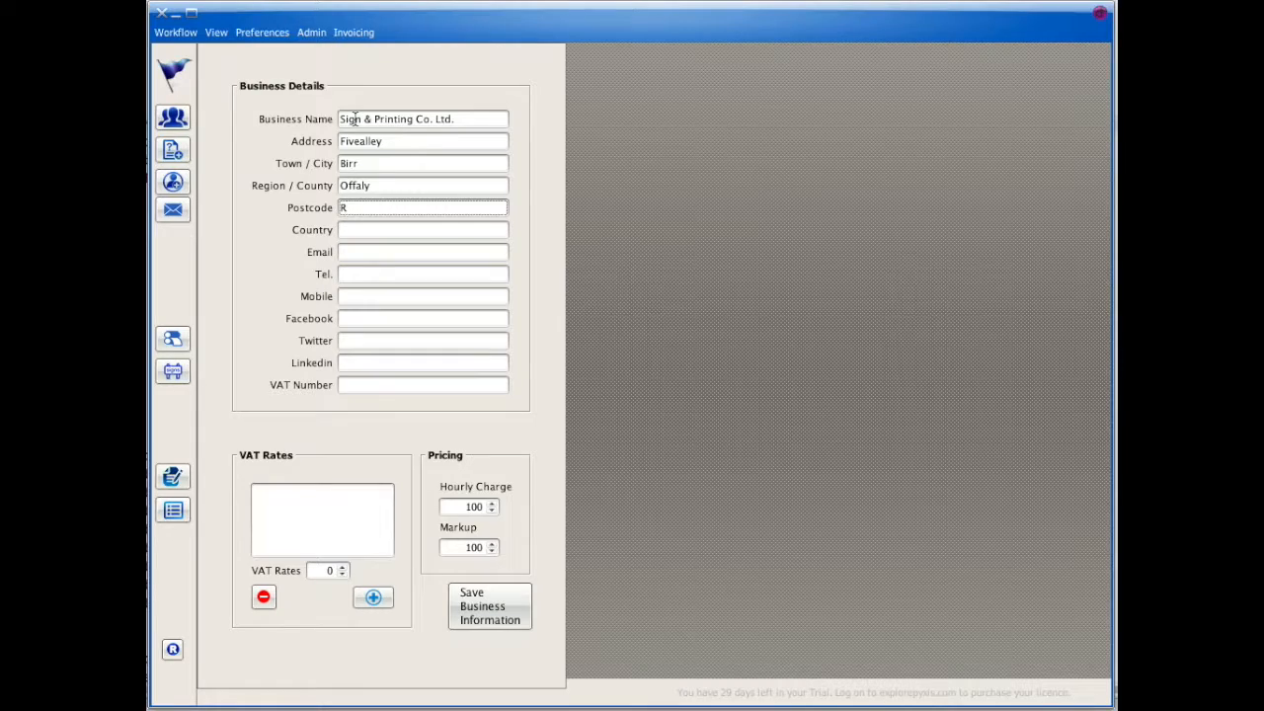
pyautogui.press('Tab')
pyautogui.write('Ireland')
# Step: Fill in the business e-mail, telephone, mobile and VAT number, then save and confirm
pyautogui.press('Tab')
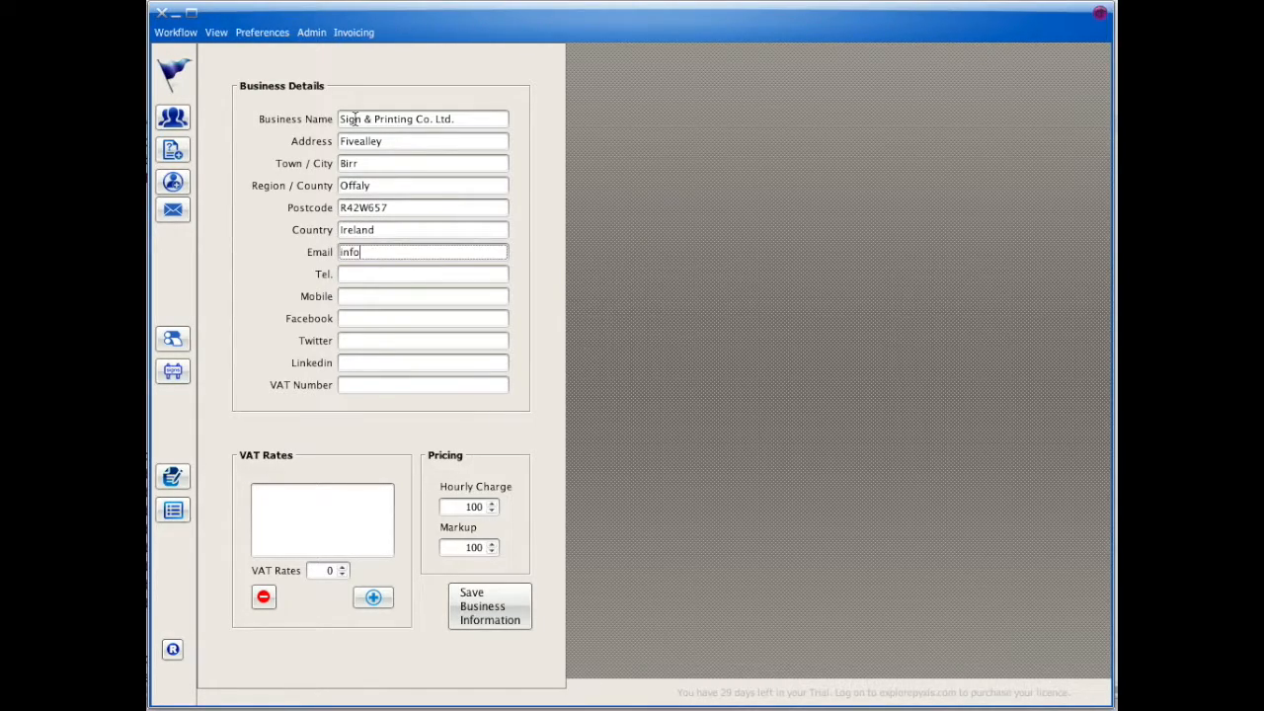
pyautogui.press('Tab')
pyautogui.press('Tab')
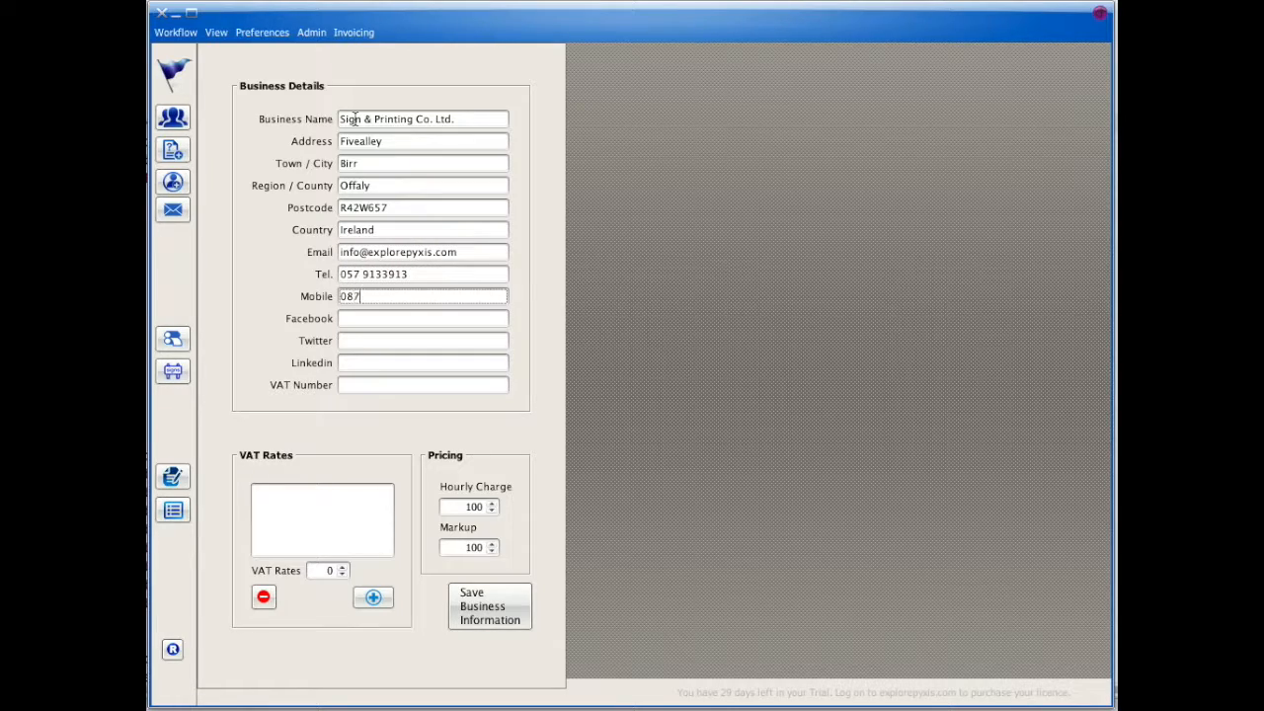
pyautogui.press('Tab')
pyautogui.press('Tab')
pyautogui.press('Tab')
pyautogui.press('Tab')
pyautogui.write('IE1234567')
pyautogui.click(489, 607)
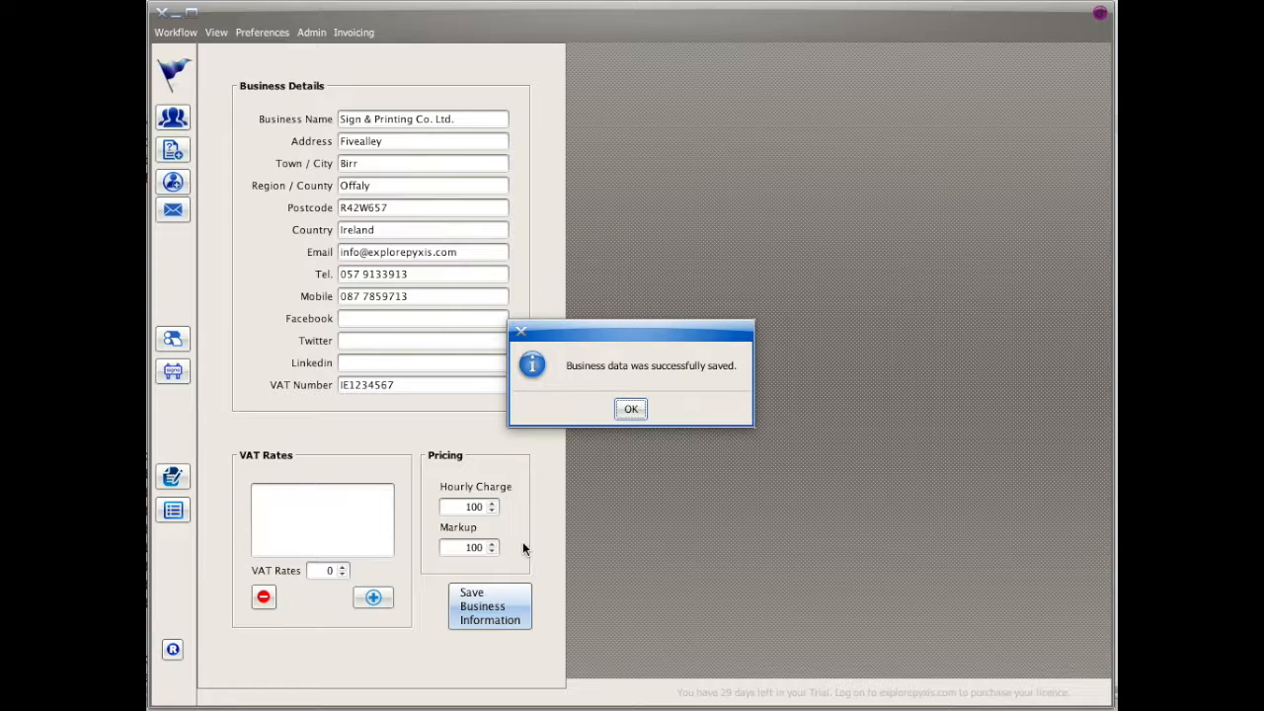
pyautogui.click(632, 409)
# Step: Add 23 to the VAT rates list and start a new customer from the customers overview
pyautogui.click(332, 570)
pyautogui.write('23')
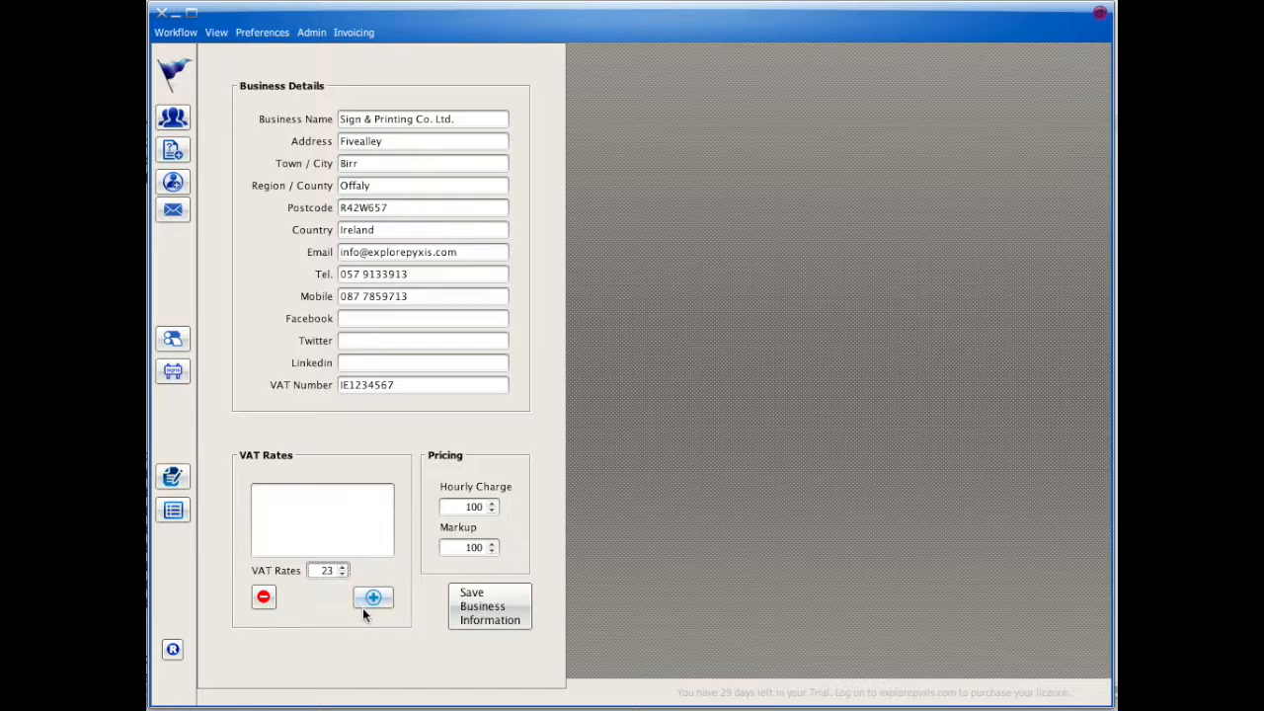
pyautogui.click(374, 597)
pyautogui.click(173, 117)
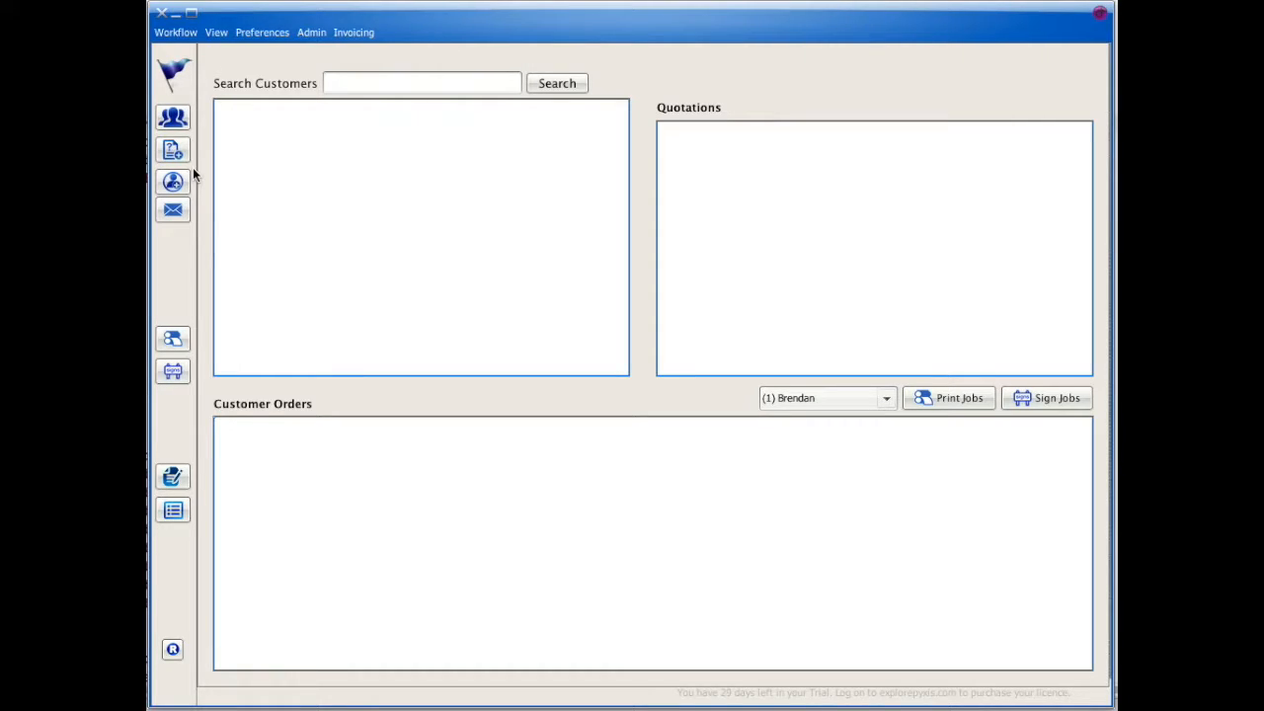
pyautogui.click(174, 181)
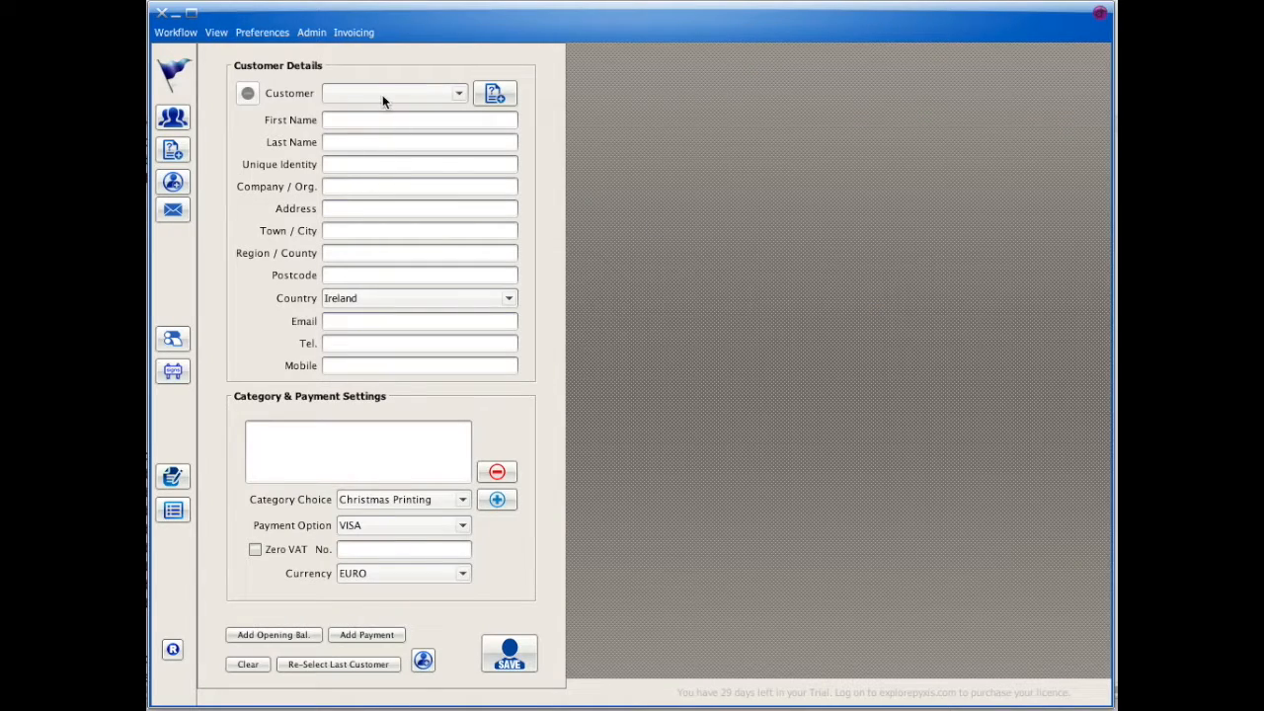